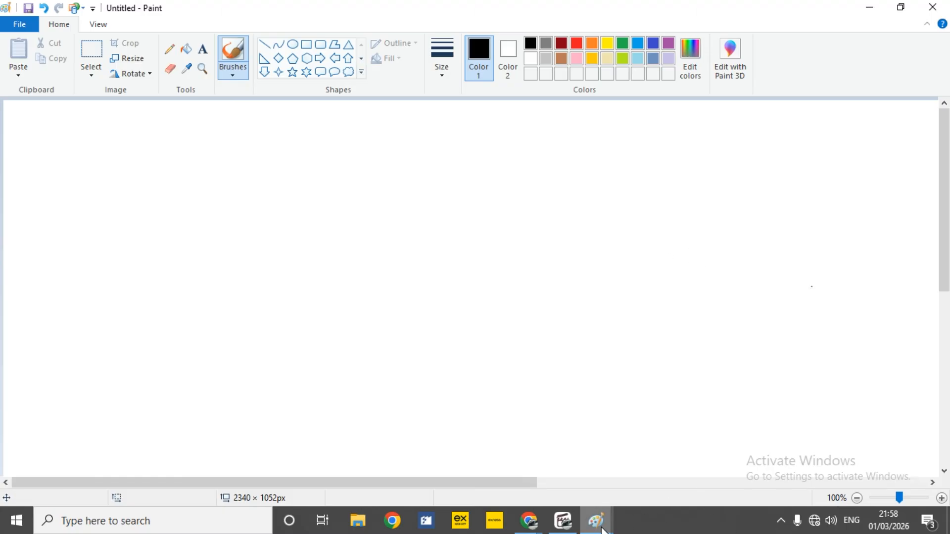
Examine the finished coloured house drawing in the other Paint window, and return to the blank canvas.
{"action": "mouse_move", "coordinate": [603, 531]}
{"action": "left_click", "coordinate": [545, 476]}
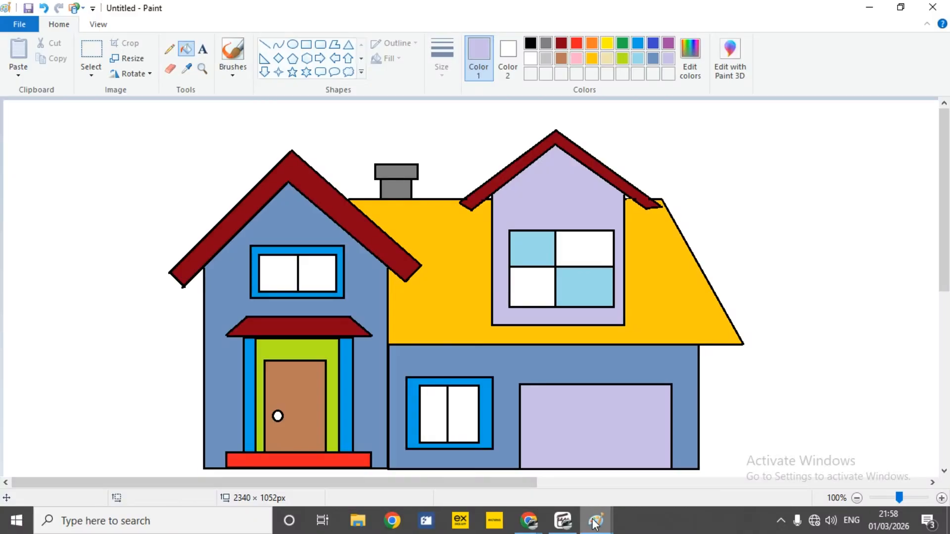
{"action": "mouse_move", "coordinate": [596, 524]}
{"action": "left_click", "coordinate": [647, 481]}
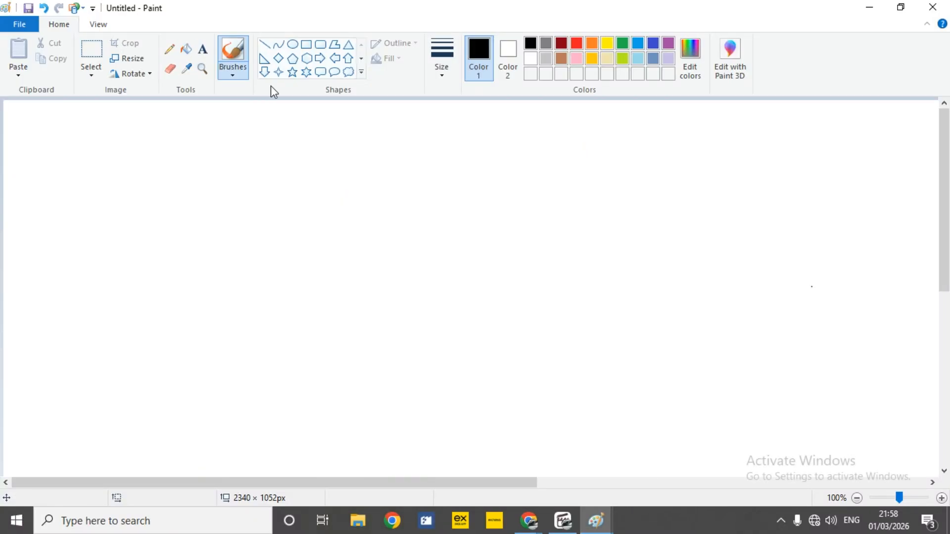
Draw the front wall as a black rectangle with the second-thinnest outline, sized to about 323 × 332 px, in the canvas's lower left area.
{"action": "left_click", "coordinate": [307, 47]}
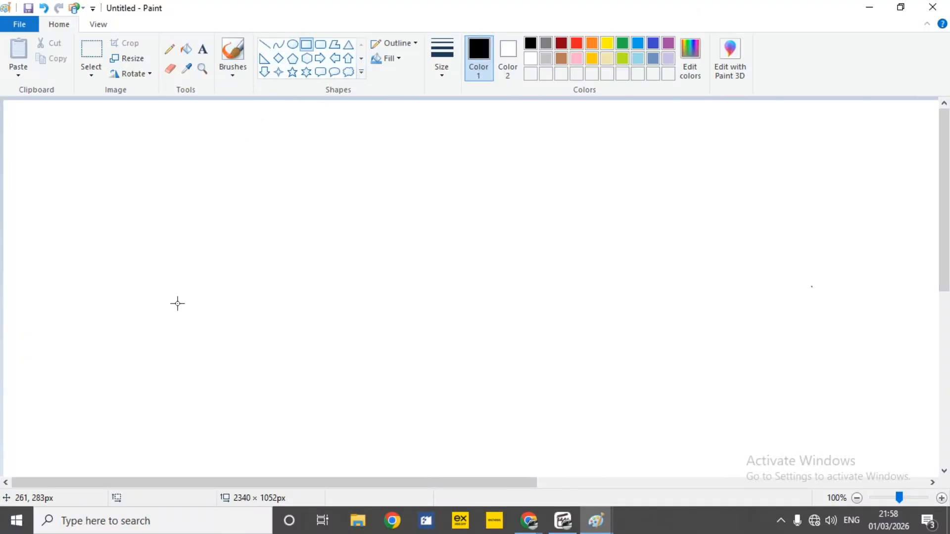
{"action": "left_click_drag", "start_coordinate": [175, 249], "coordinate": [392, 472]}
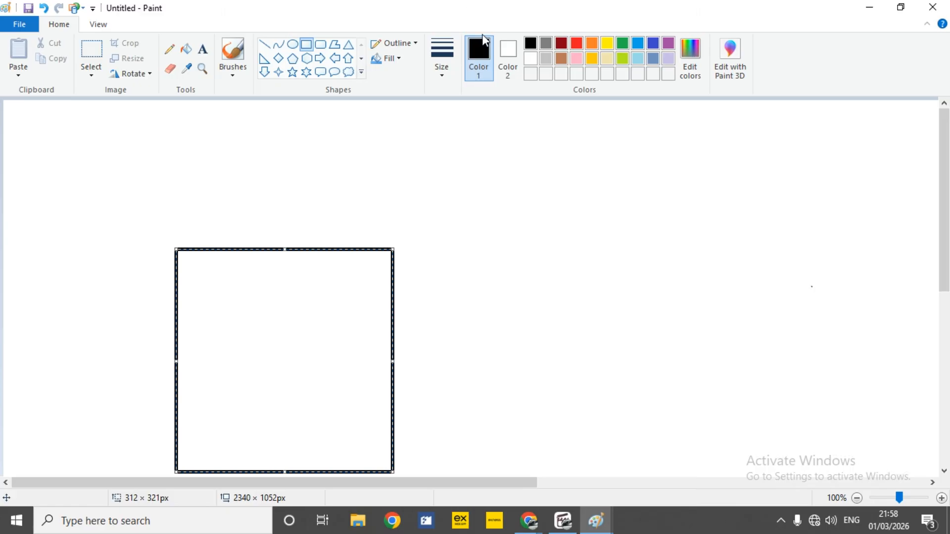
{"action": "left_click", "coordinate": [444, 76]}
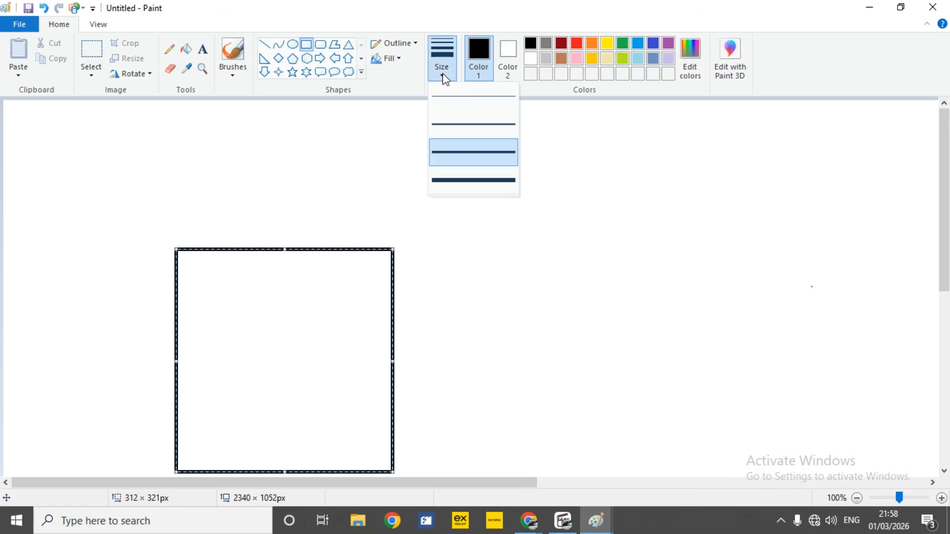
{"action": "left_click", "coordinate": [458, 124]}
{"action": "left_click_drag", "start_coordinate": [284, 250], "coordinate": [284, 242]}
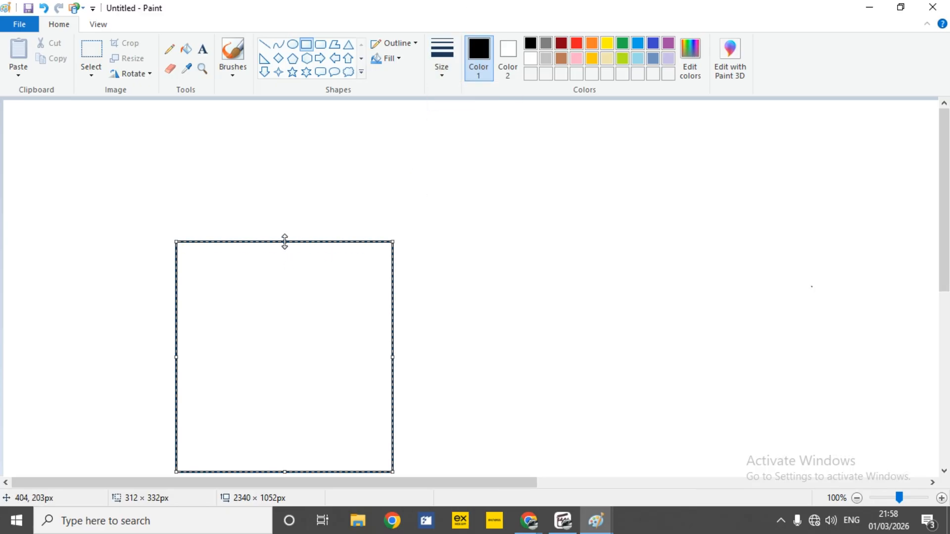
{"action": "left_click_drag", "start_coordinate": [176, 362], "coordinate": [162, 361]}
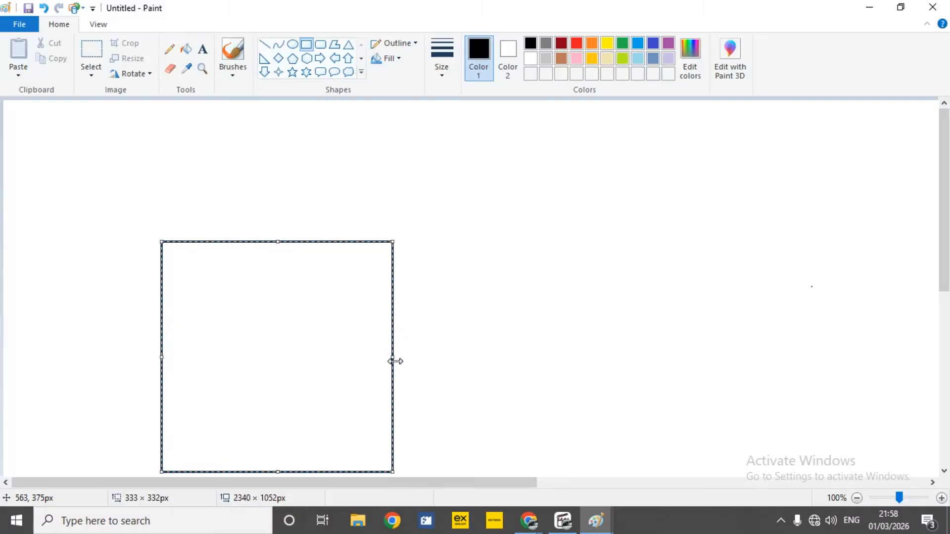
{"action": "left_click_drag", "start_coordinate": [394, 362], "coordinate": [385, 361]}
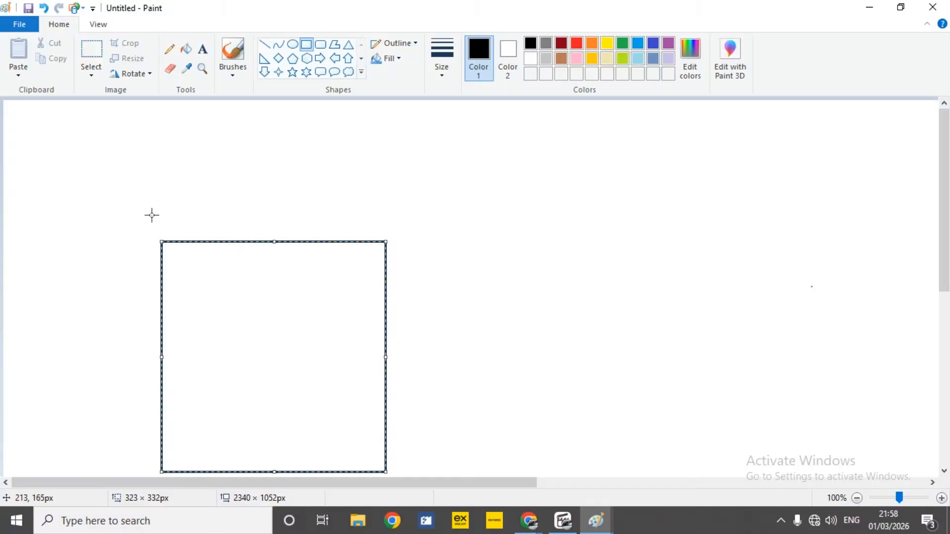
{"action": "left_click", "coordinate": [215, 227]}
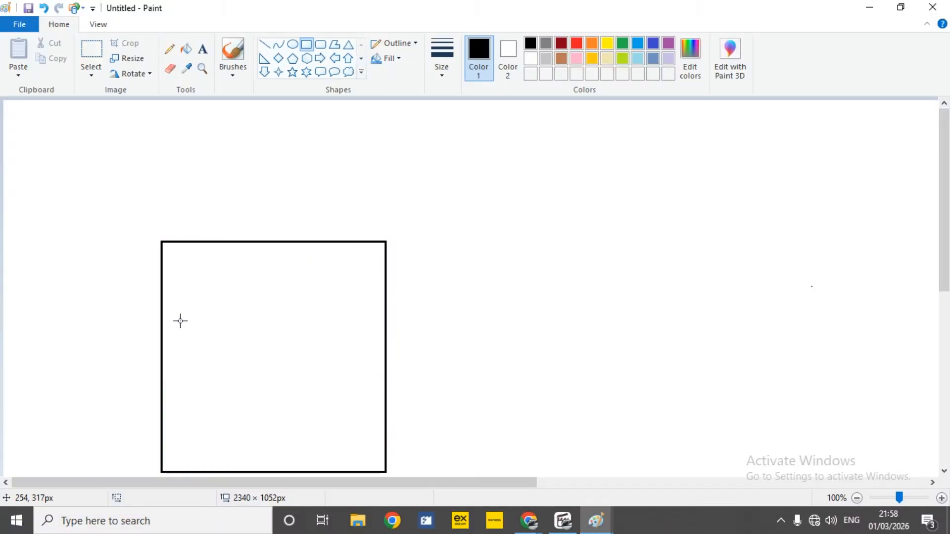
Draw two nested entrance rectangles standing on the wall's base, about 237 × 211 px and 175 × 211 px.
{"action": "left_click_drag", "start_coordinate": [192, 327], "coordinate": [357, 471]}
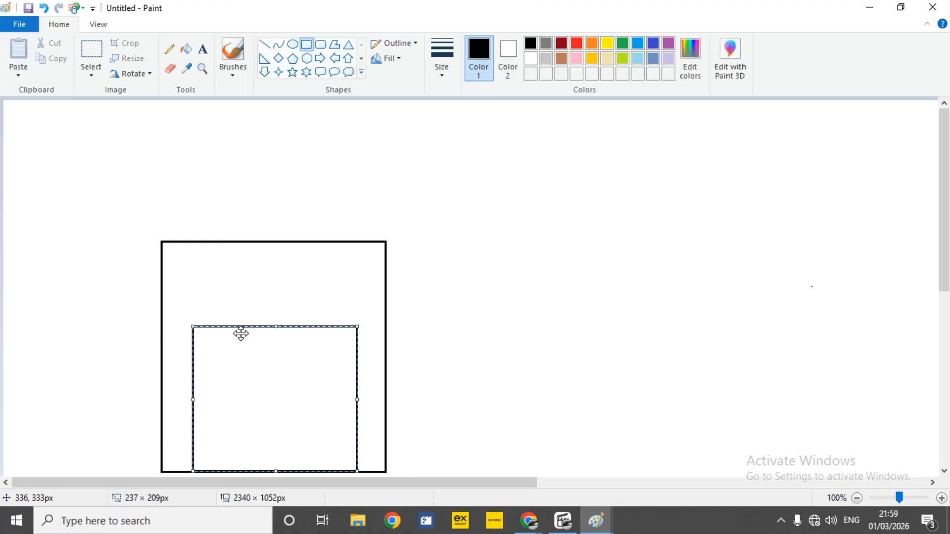
{"action": "left_click_drag", "start_coordinate": [273, 328], "coordinate": [275, 325]}
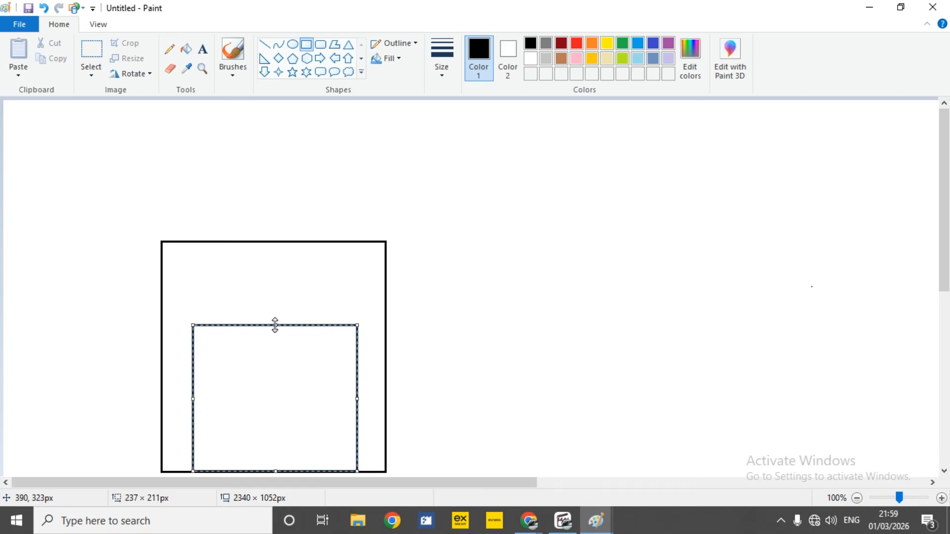
{"action": "left_click", "coordinate": [230, 302]}
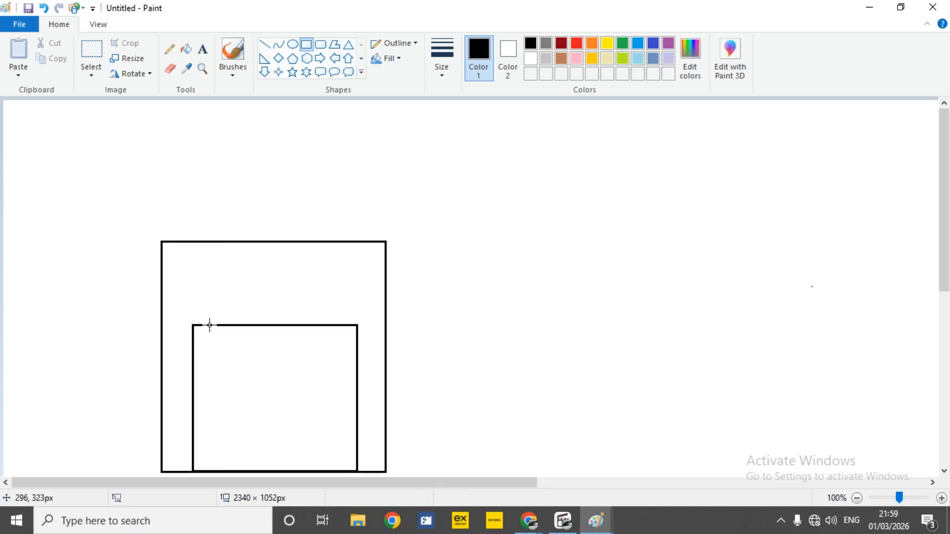
{"action": "left_click_drag", "start_coordinate": [210, 325], "coordinate": [334, 471]}
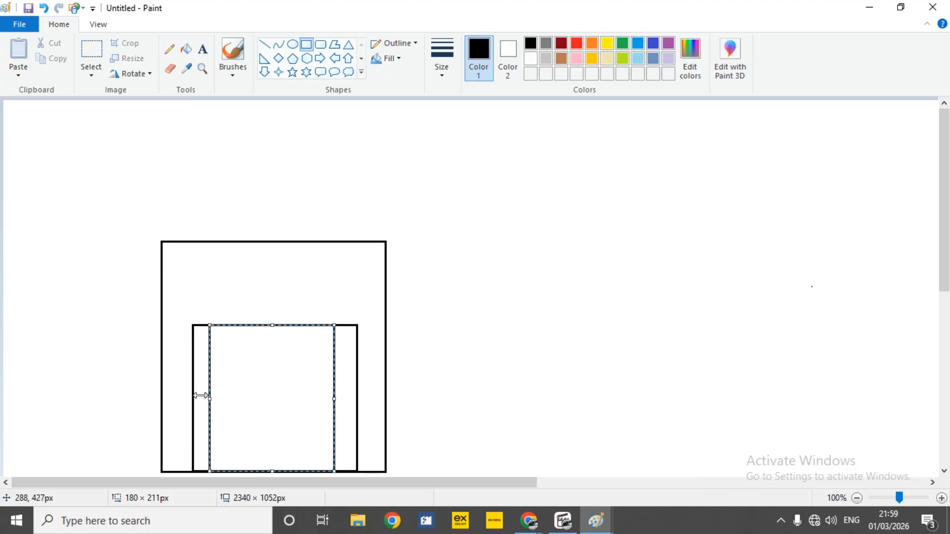
{"action": "left_click_drag", "start_coordinate": [210, 399], "coordinate": [212, 401]}
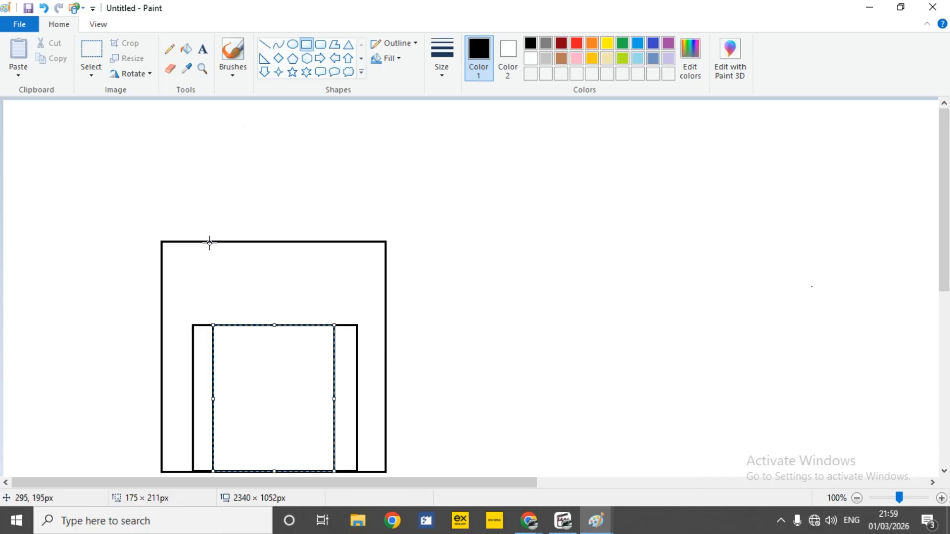
{"action": "left_click", "coordinate": [268, 292]}
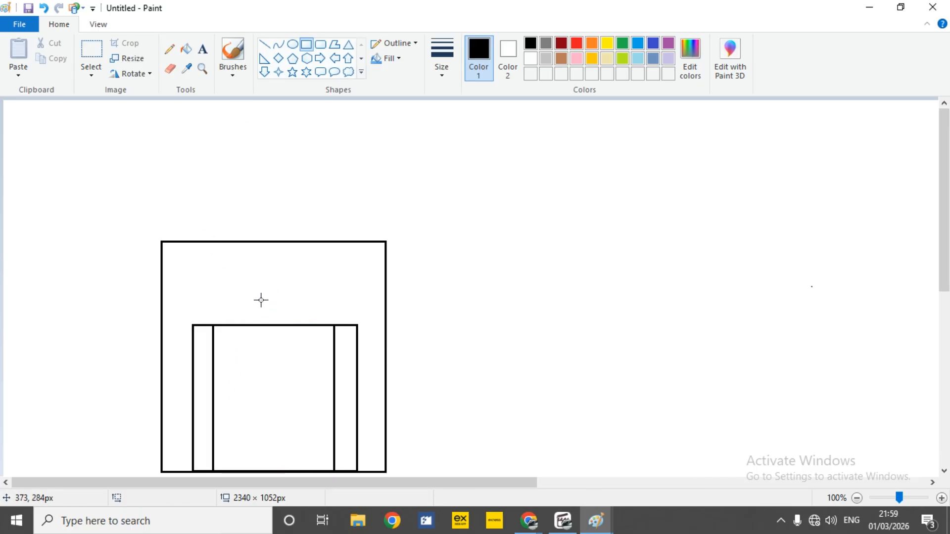
Draw a door rectangle inside the inner entrance frame and add an oval knob of about 11 × 16 px near its left edge.
{"action": "left_click_drag", "start_coordinate": [230, 350], "coordinate": [323, 471]}
{"action": "left_click", "coordinate": [185, 181]}
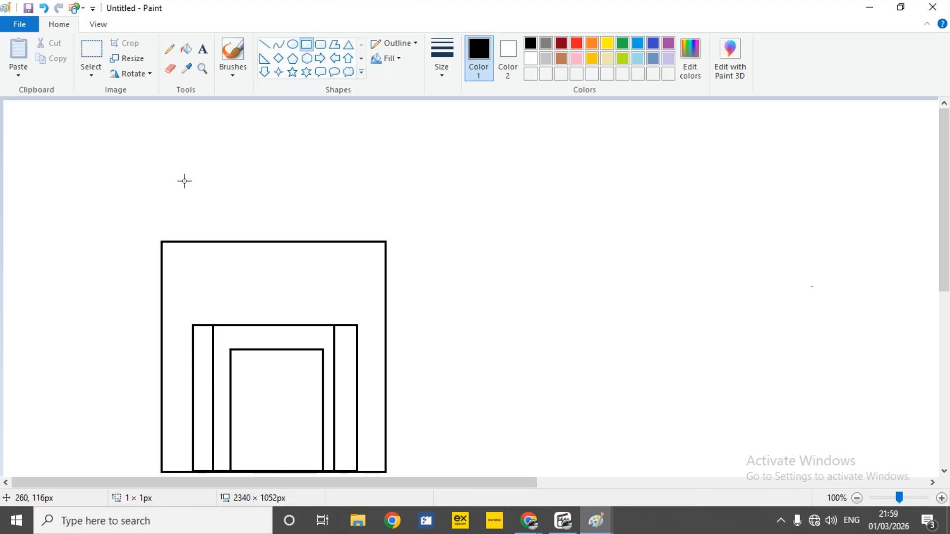
{"action": "left_click", "coordinate": [293, 44]}
{"action": "left_click_drag", "start_coordinate": [242, 406], "coordinate": [247, 414]}
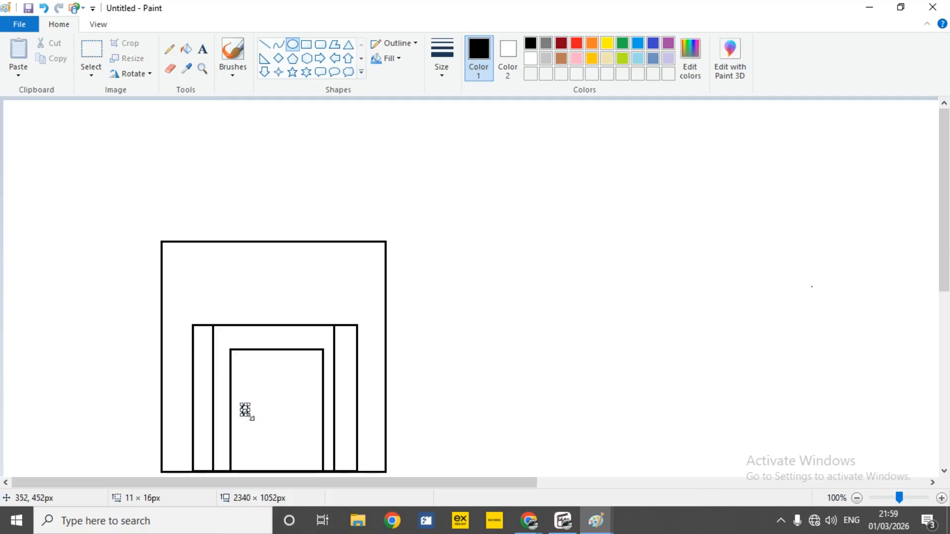
Draw a trapezoid canopy above the entrance from straight lines, with a shorter upper edge and slanted ends.
{"action": "left_click", "coordinate": [264, 45]}
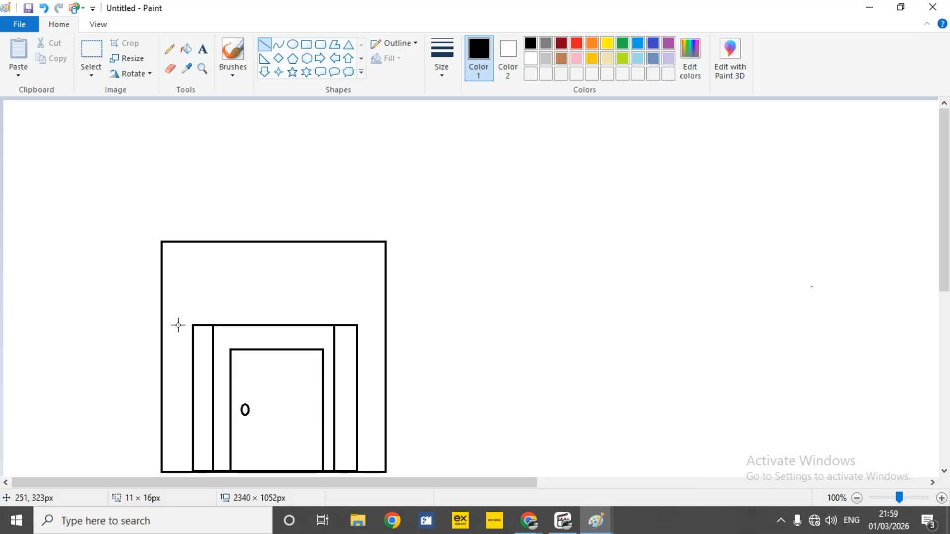
{"action": "left_click_drag", "start_coordinate": [179, 325], "coordinate": [374, 325]}
{"action": "left_click_drag", "start_coordinate": [195, 304], "coordinate": [355, 309]}
{"action": "left_click", "coordinate": [357, 281]}
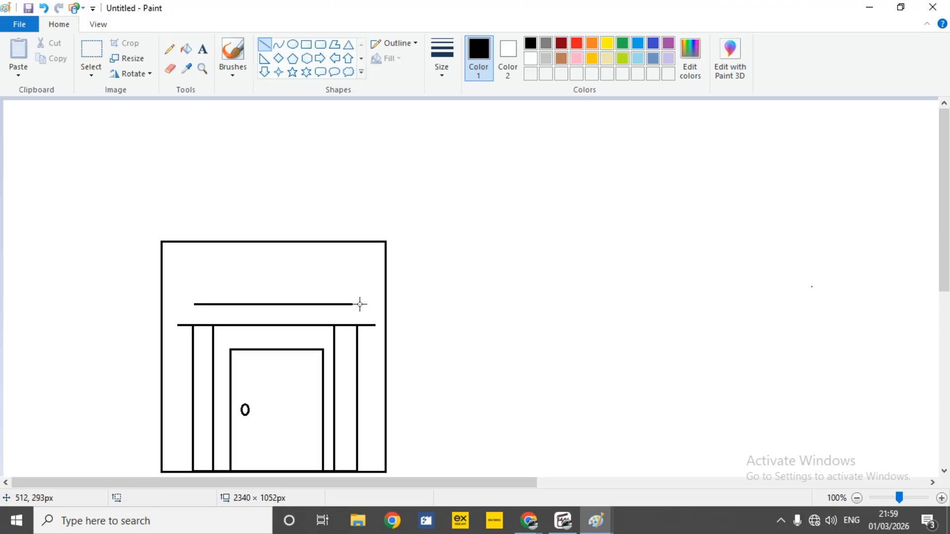
{"action": "left_click_drag", "start_coordinate": [354, 304], "coordinate": [375, 325]}
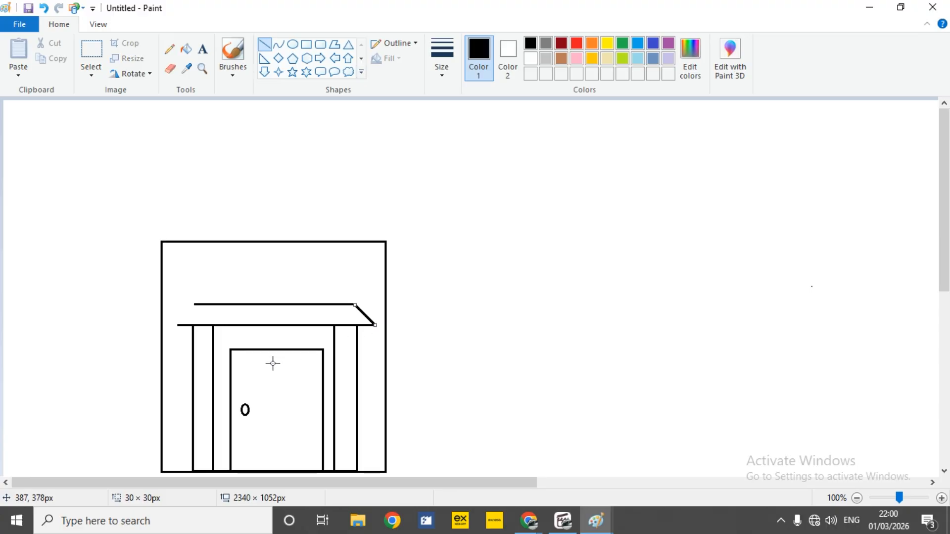
{"action": "left_click", "coordinate": [188, 300]}
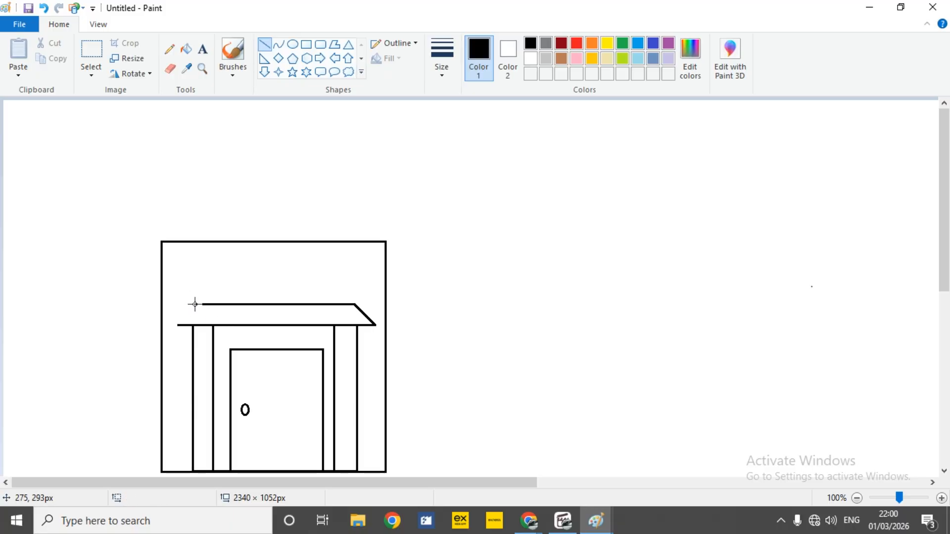
{"action": "left_click_drag", "start_coordinate": [194, 304], "coordinate": [179, 325]}
{"action": "left_click", "coordinate": [180, 287]}
Cover the wall's top edge with a white, solid-filled rectangle of about 346 × 25 px.
{"action": "left_click", "coordinate": [306, 52]}
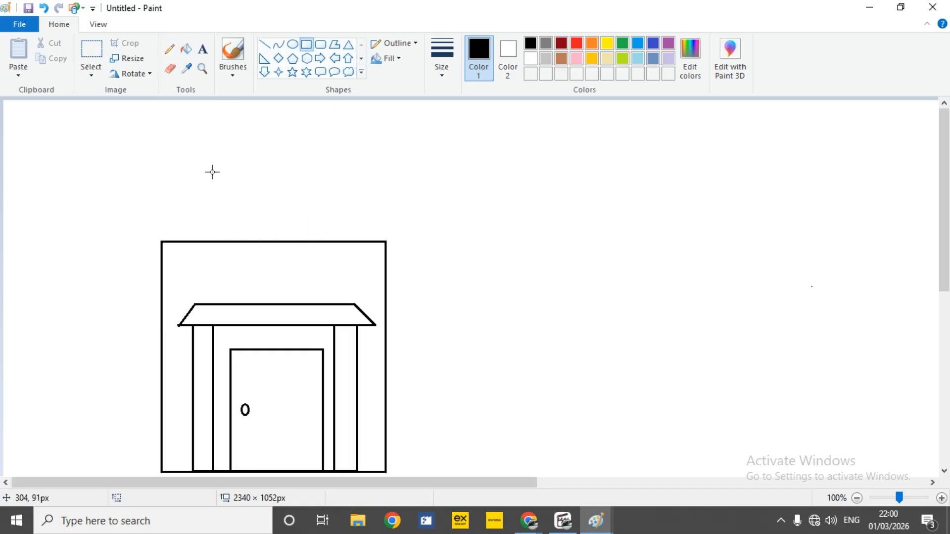
{"action": "mouse_move", "coordinate": [152, 232]}
{"action": "left_mouse_down"}
{"action": "mouse_move", "coordinate": [191, 243]}
{"action": "mouse_move", "coordinate": [395, 249]}
{"action": "left_mouse_up"}
{"action": "left_click_drag", "start_coordinate": [388, 251], "coordinate": [392, 248]}
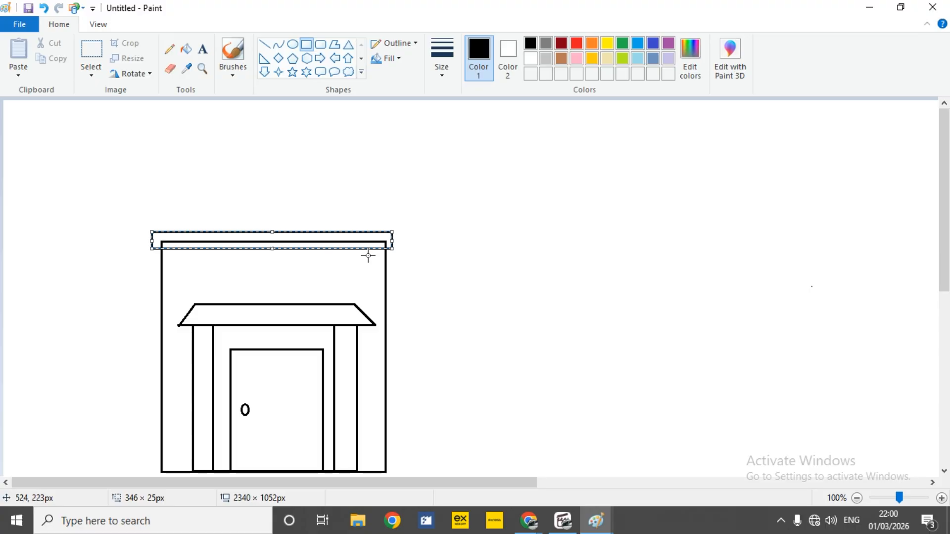
{"action": "left_click", "coordinate": [532, 60]}
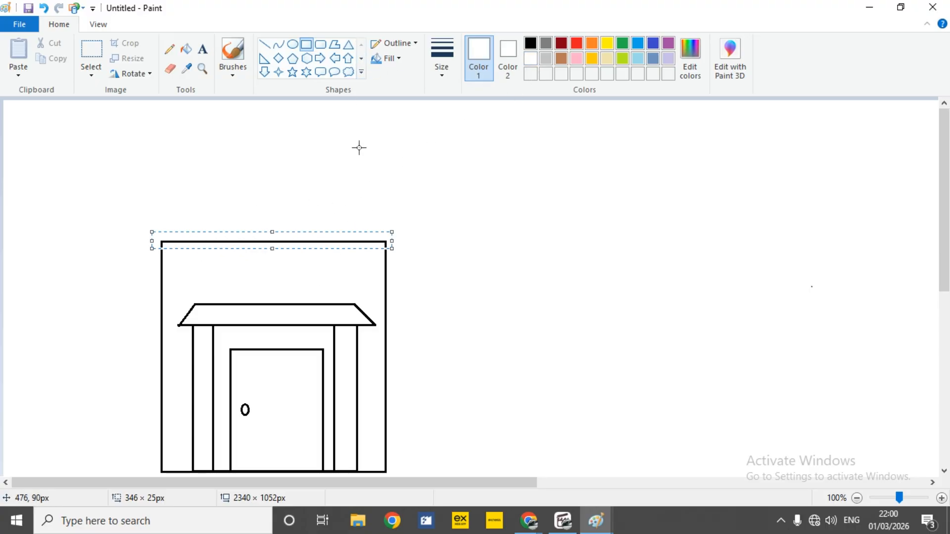
{"action": "left_click", "coordinate": [399, 58]}
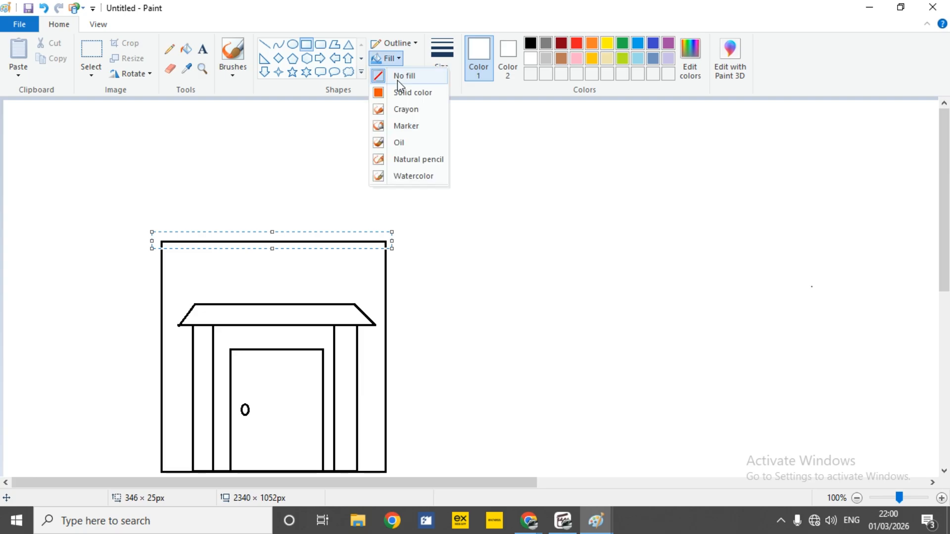
{"action": "left_click", "coordinate": [401, 92]}
{"action": "left_click", "coordinate": [197, 201]}
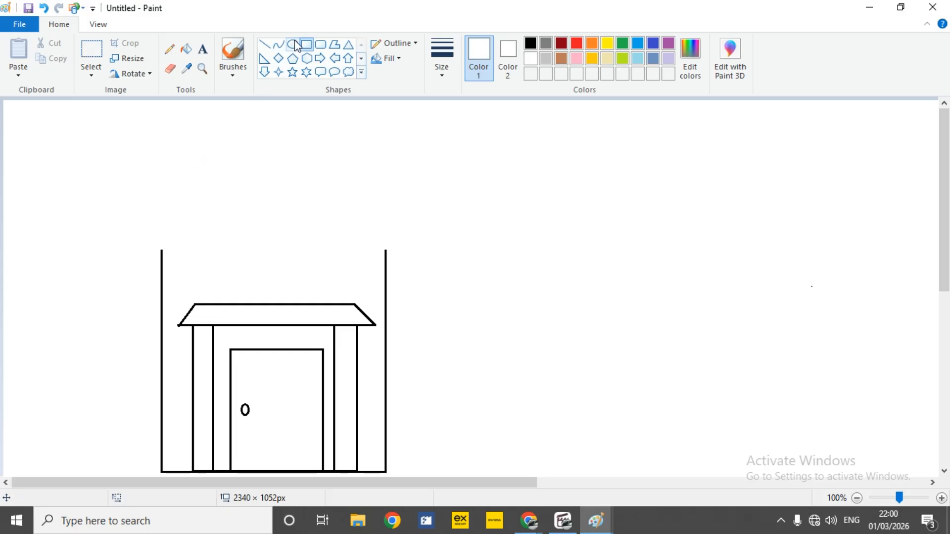
Draw a black-outlined window rectangle of about 186 × 95 px, centred above the canopy.
{"action": "left_click", "coordinate": [531, 45]}
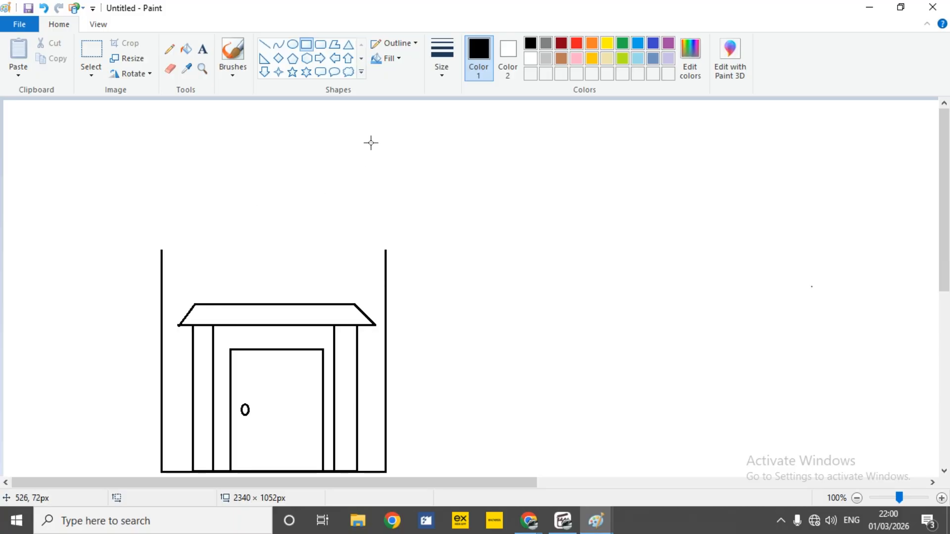
{"action": "left_click", "coordinate": [530, 57]}
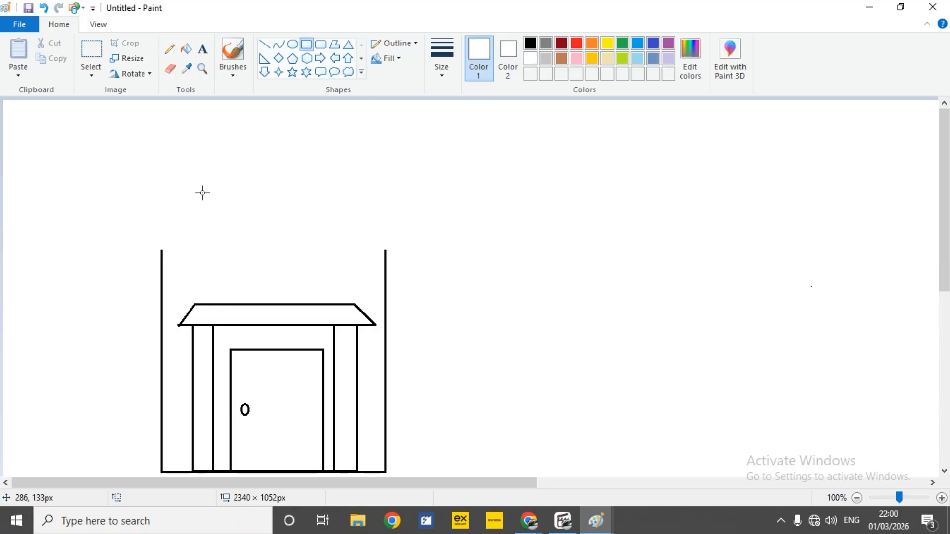
{"action": "left_click_drag", "start_coordinate": [203, 193], "coordinate": [357, 270]}
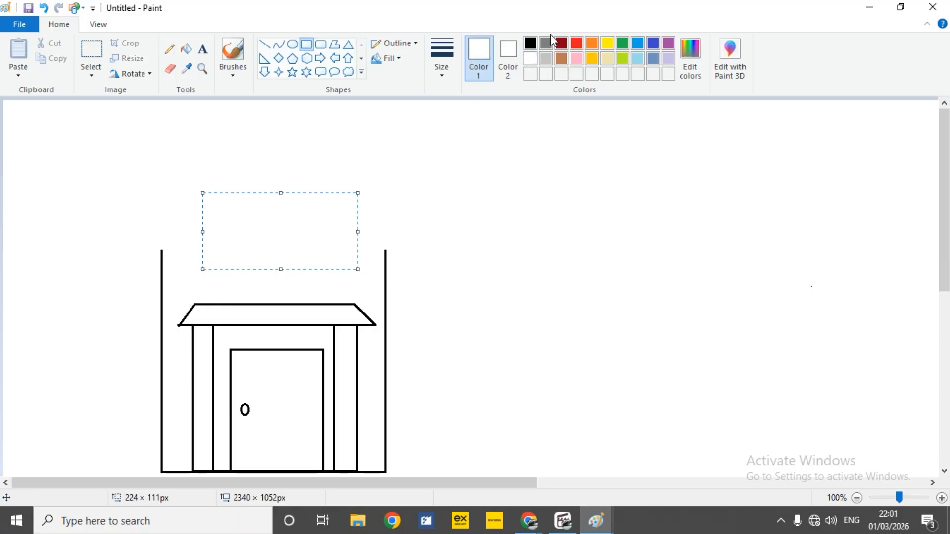
{"action": "left_click", "coordinate": [530, 43]}
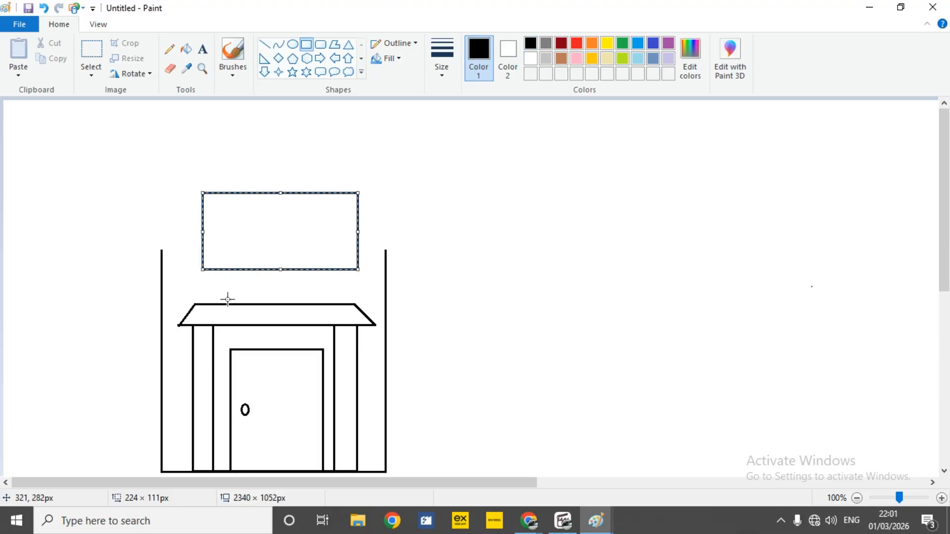
{"action": "left_click_drag", "start_coordinate": [356, 232], "coordinate": [348, 232]}
{"action": "left_click_drag", "start_coordinate": [204, 238], "coordinate": [208, 235]}
{"action": "left_click_drag", "start_coordinate": [272, 238], "coordinate": [259, 257]}
{"action": "left_click_drag", "start_coordinate": [201, 255], "coordinate": [208, 257]}
{"action": "left_click_drag", "start_coordinate": [341, 256], "coordinate": [337, 258]}
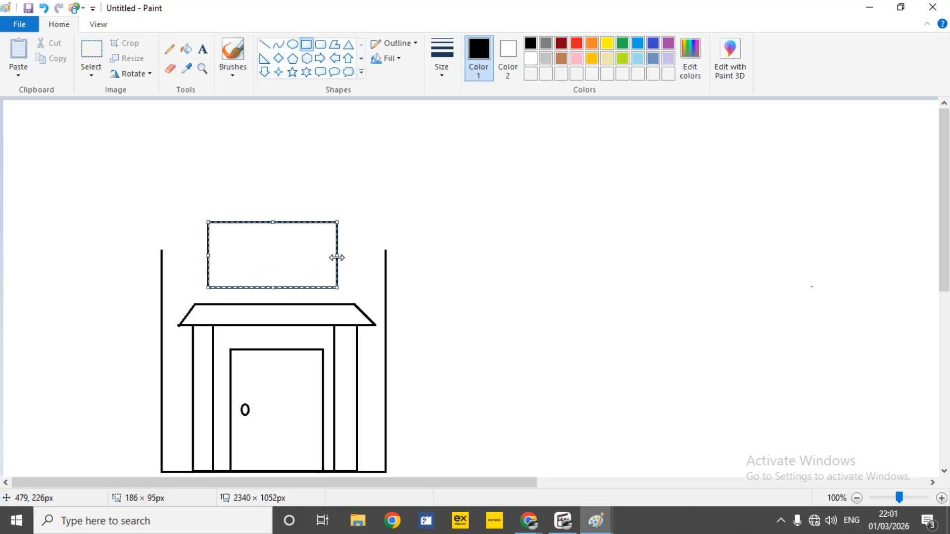
{"action": "left_click_drag", "start_coordinate": [251, 256], "coordinate": [252, 254]}
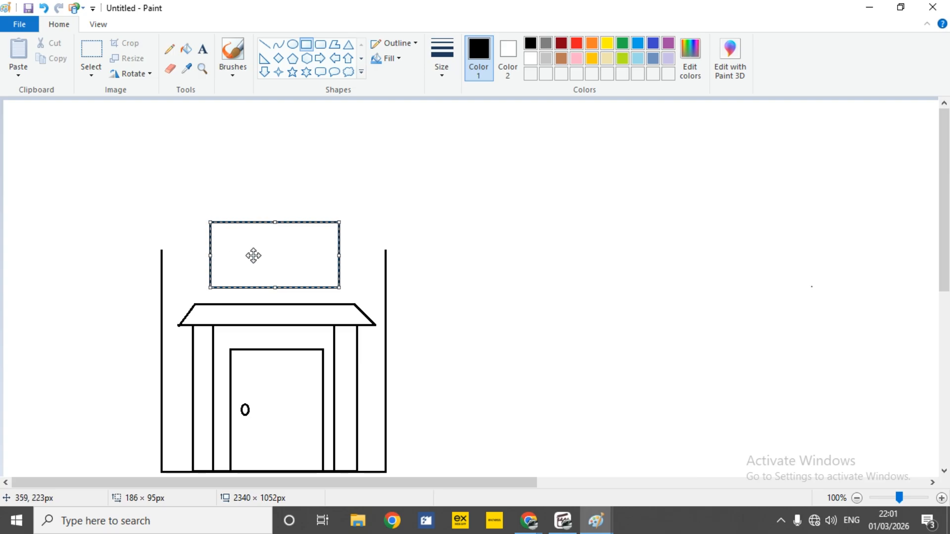
{"action": "left_click", "coordinate": [278, 173]}
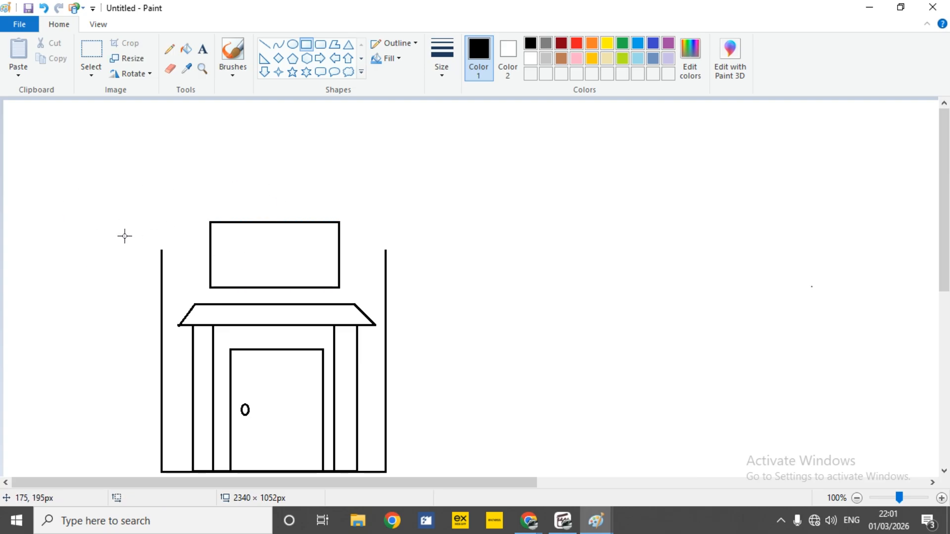
Draw the gable's inner roof edges as two straight sloping lines, about 194 × 180 px and 220 × 180 px, meeting above the window.
{"action": "left_click", "coordinate": [265, 46]}
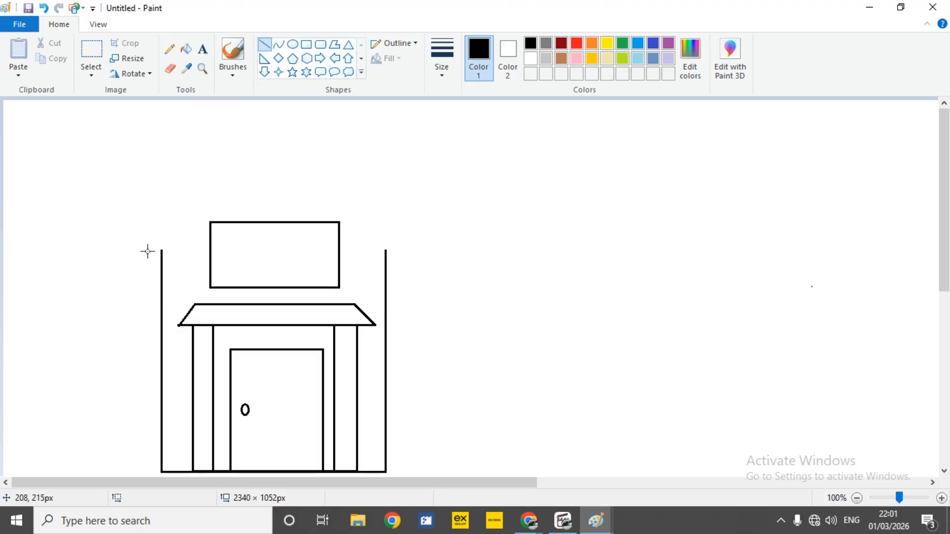
{"action": "left_click_drag", "start_coordinate": [132, 275], "coordinate": [267, 151]}
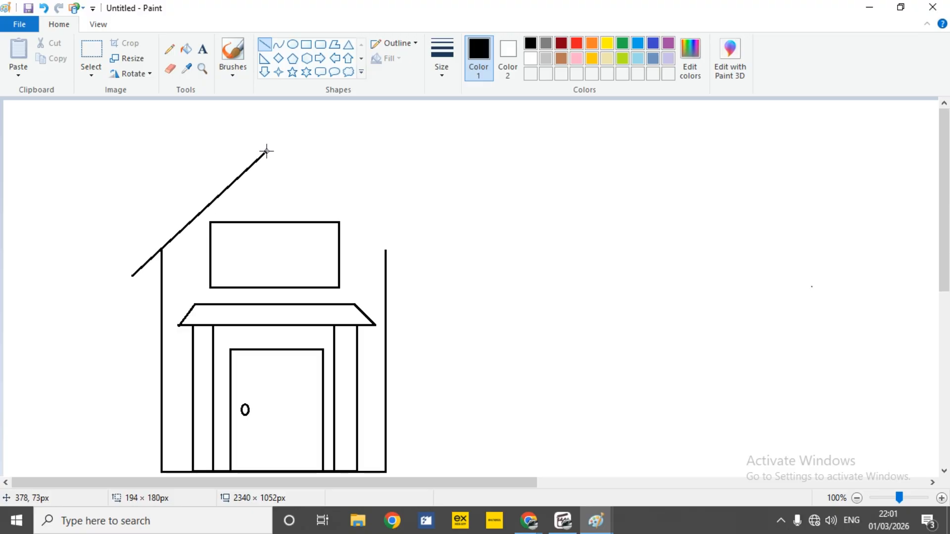
{"action": "left_click_drag", "start_coordinate": [266, 151], "coordinate": [266, 151]}
{"action": "left_click", "coordinate": [307, 150]}
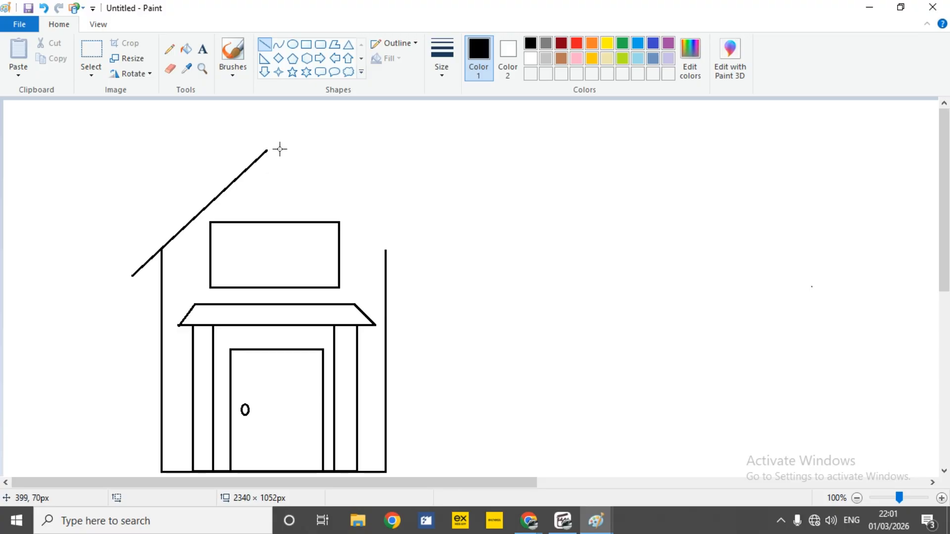
{"action": "left_click_drag", "start_coordinate": [267, 151], "coordinate": [420, 275]}
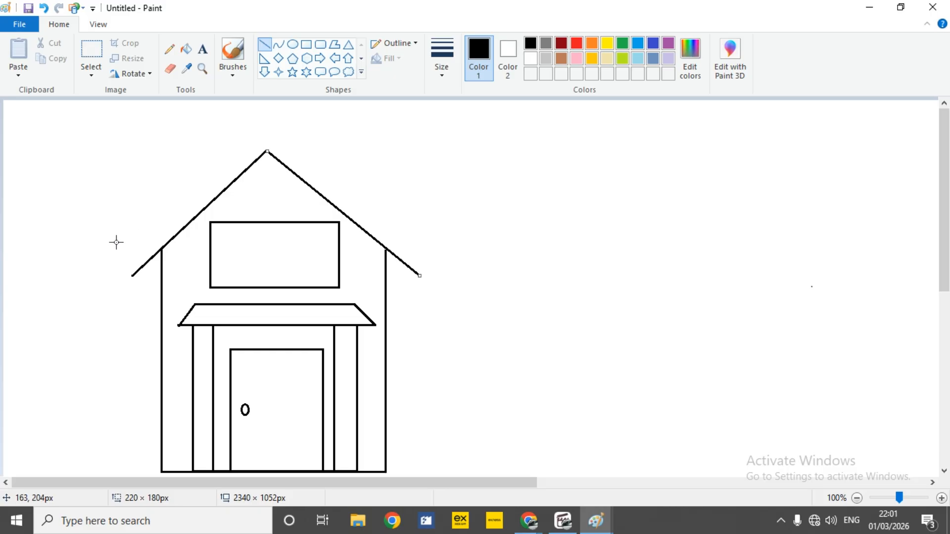
Draw parallel outer roof lines of about 213 × 191 px and 239 × 203 px, and close both eave ends with short lines.
{"action": "mouse_move", "coordinate": [121, 254]}
{"action": "left_mouse_down"}
{"action": "mouse_move", "coordinate": [208, 159]}
{"action": "mouse_move", "coordinate": [269, 121]}
{"action": "left_mouse_up"}
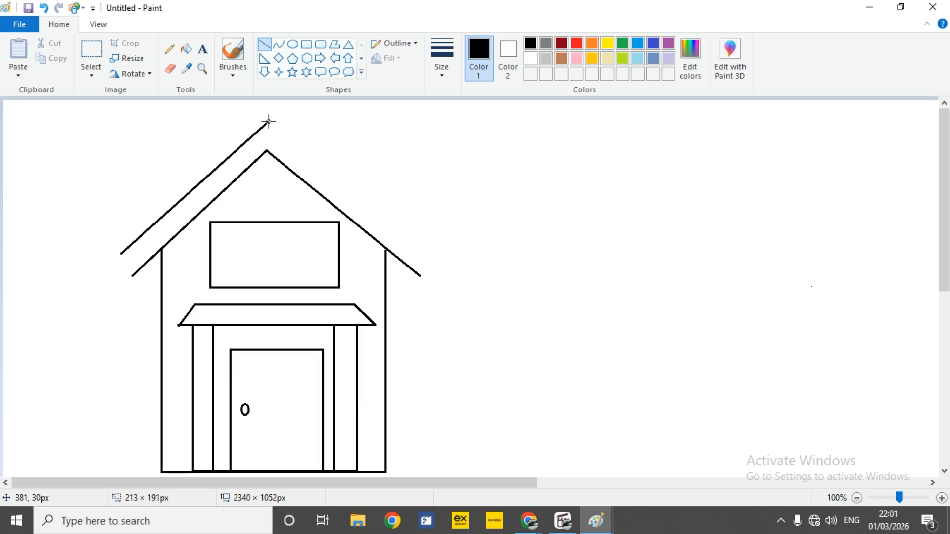
{"action": "left_click_drag", "start_coordinate": [268, 121], "coordinate": [268, 121]}
{"action": "left_click", "coordinate": [308, 131]}
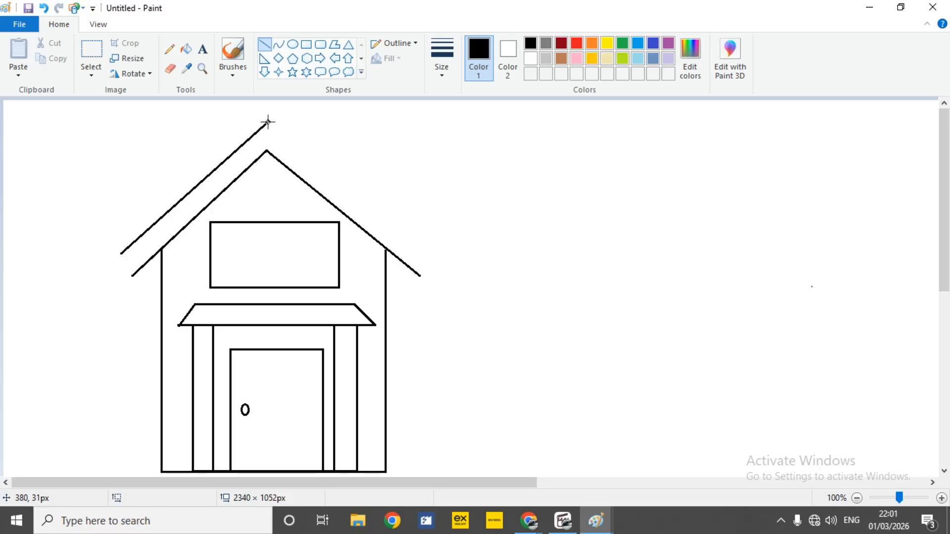
{"action": "left_click_drag", "start_coordinate": [268, 120], "coordinate": [435, 261]}
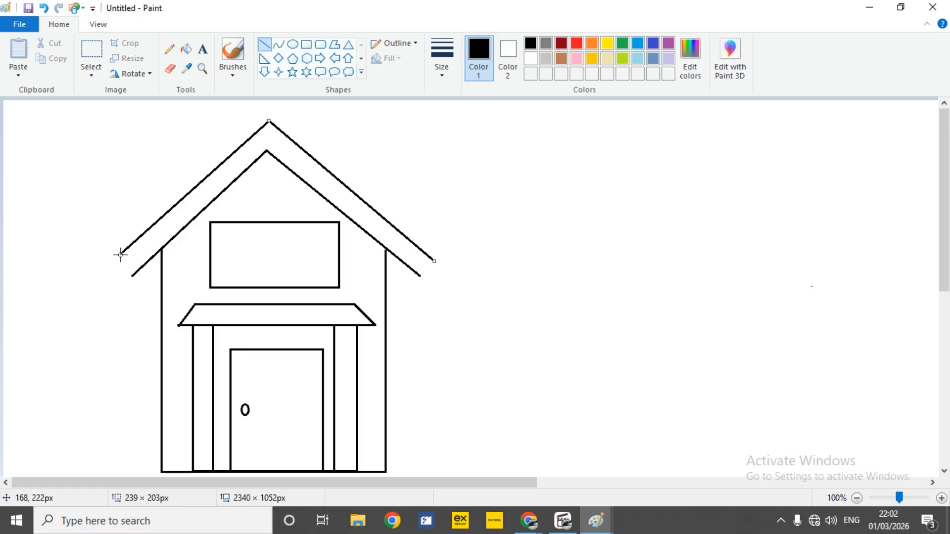
{"action": "left_click_drag", "start_coordinate": [121, 253], "coordinate": [131, 277]}
{"action": "left_click_drag", "start_coordinate": [420, 275], "coordinate": [433, 261]}
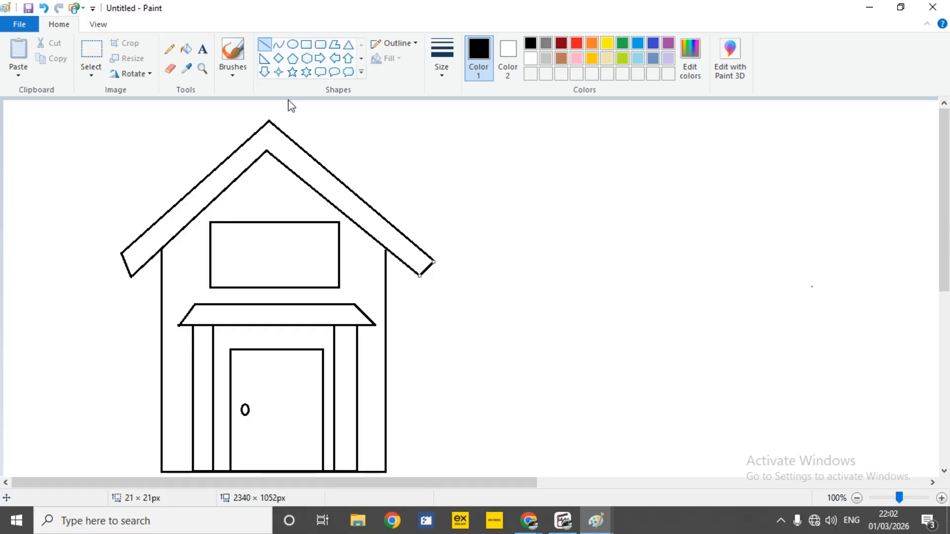
Draw an inner frame rectangle of about 164 × 78 px inside the window above the canopy.
{"action": "left_click", "coordinate": [307, 45]}
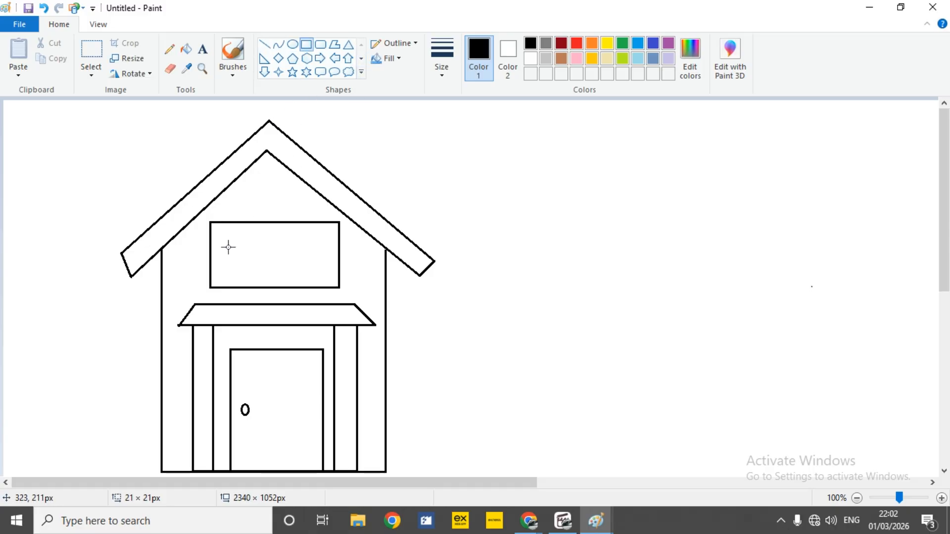
{"action": "left_click_drag", "start_coordinate": [218, 228], "coordinate": [331, 281]}
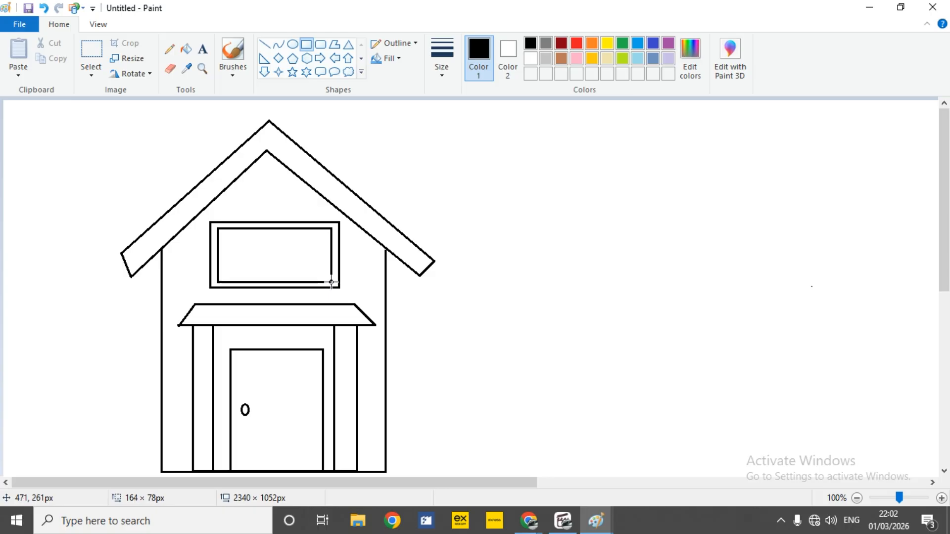
{"action": "left_click_drag", "start_coordinate": [331, 282], "coordinate": [331, 282]}
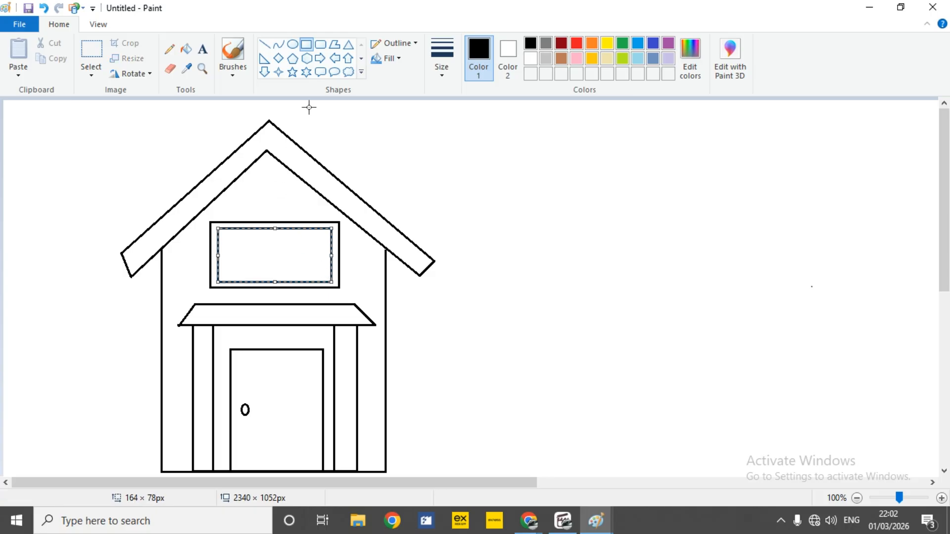
Divide the upper window with a vertical line about 77 px long and nudge it right to the middle of the inner frame.
{"action": "left_click", "coordinate": [264, 45]}
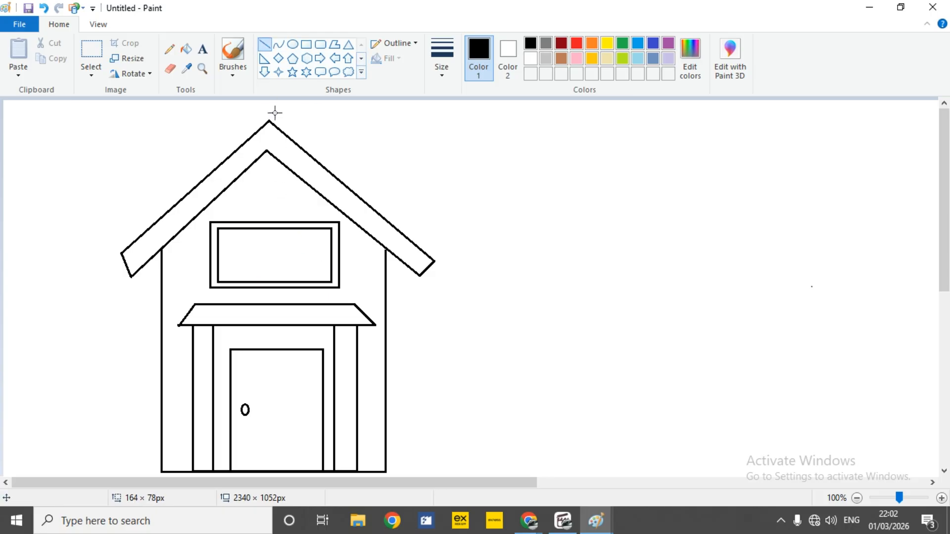
{"action": "left_click", "coordinate": [266, 228]}
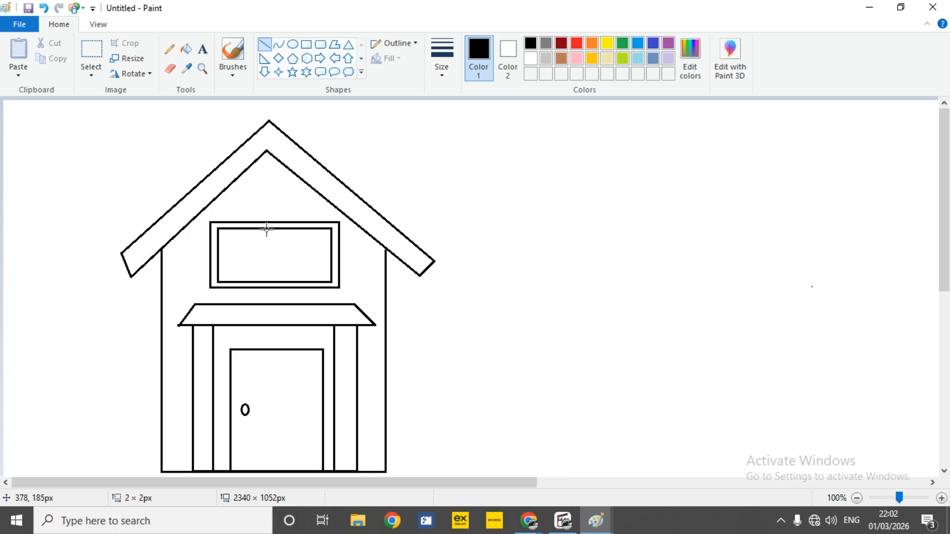
{"action": "left_click_drag", "start_coordinate": [267, 229], "coordinate": [267, 282]}
{"action": "key", "text": "Right"}
{"action": "key", "text": "Right"}
{"action": "key", "text": "Right"}
{"action": "key", "text": "Right"}
{"action": "key", "text": "Right"}
{"action": "key", "text": "Right"}
{"action": "key", "text": "Right"}
{"action": "key", "text": "Right"}
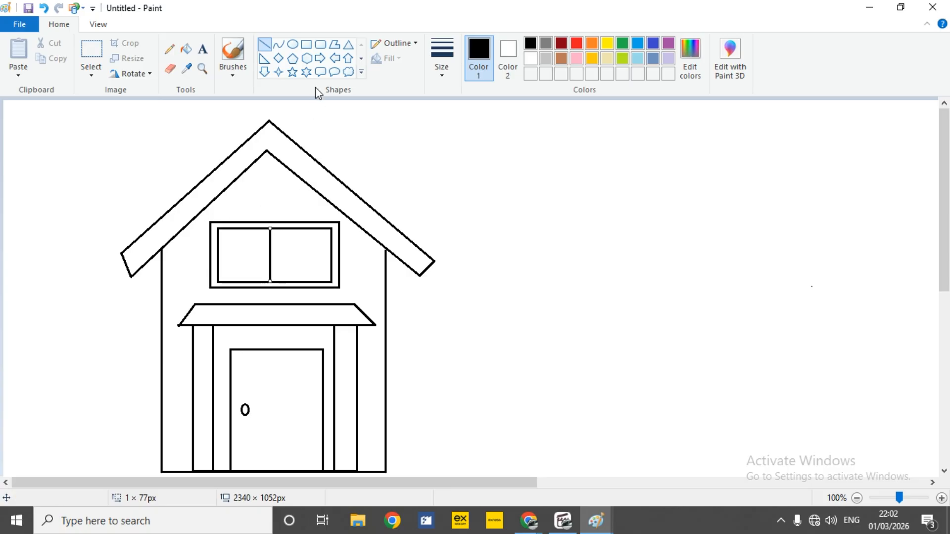
{"action": "key", "text": "Right"}
{"action": "key", "text": "Right"}
{"action": "key", "text": "Right"}
{"action": "key", "text": "Right"}
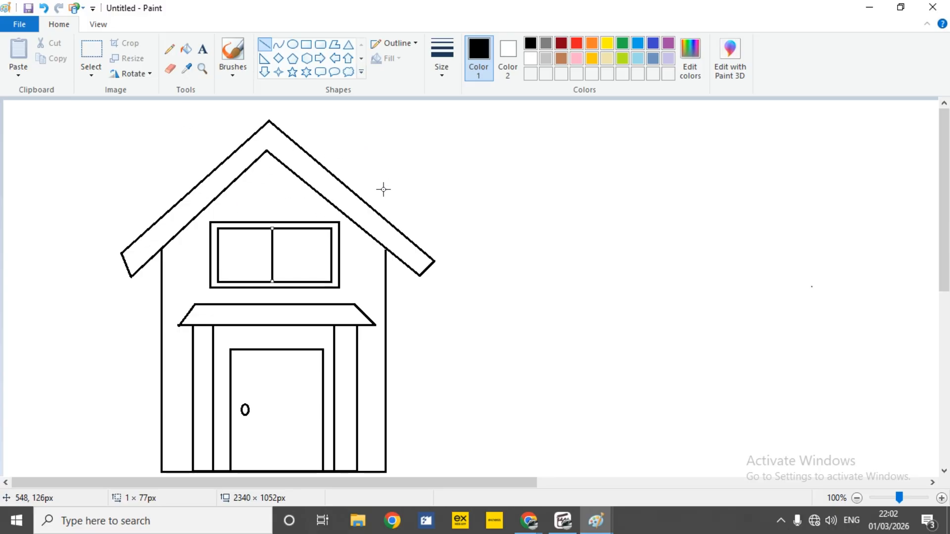
{"action": "left_click", "coordinate": [507, 180]}
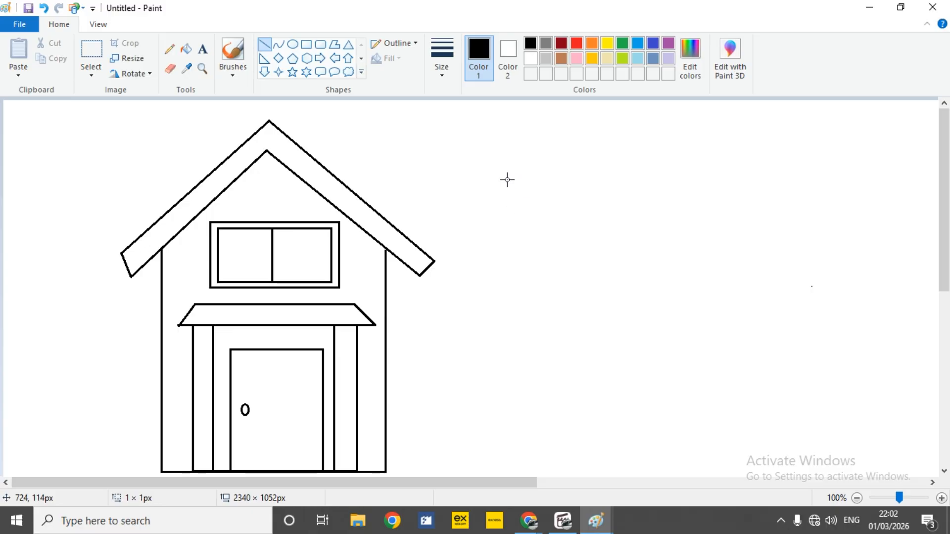
Draw a side wing rectangle of about 530 × 197 px against the house's right wall and a doorstep of about 238 × 23 px.
{"action": "left_click", "coordinate": [308, 46]}
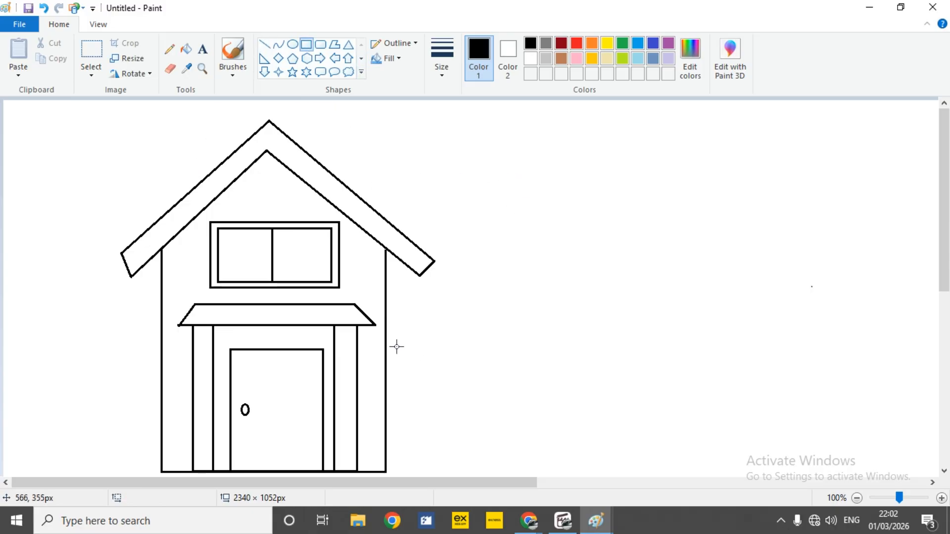
{"action": "left_click_drag", "start_coordinate": [386, 335], "coordinate": [753, 472]}
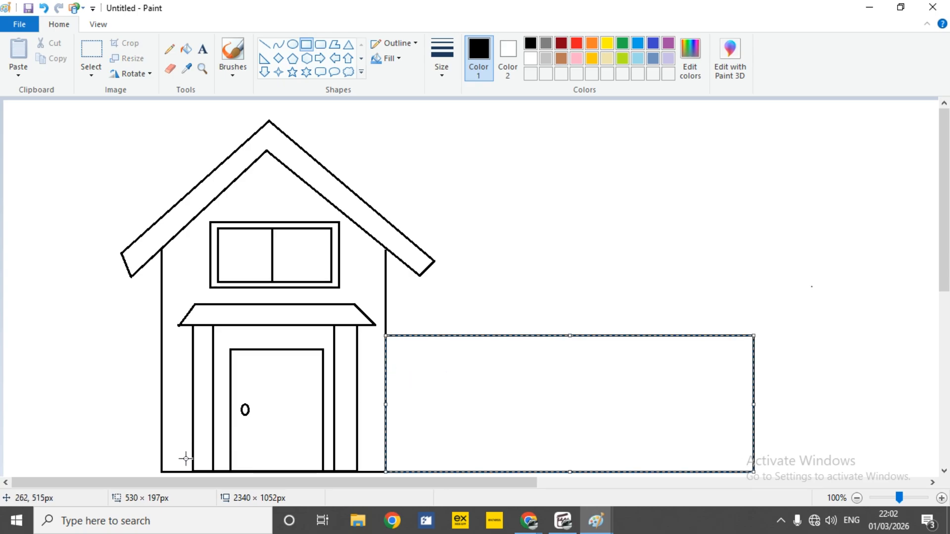
{"action": "left_click_drag", "start_coordinate": [182, 456], "coordinate": [346, 471]}
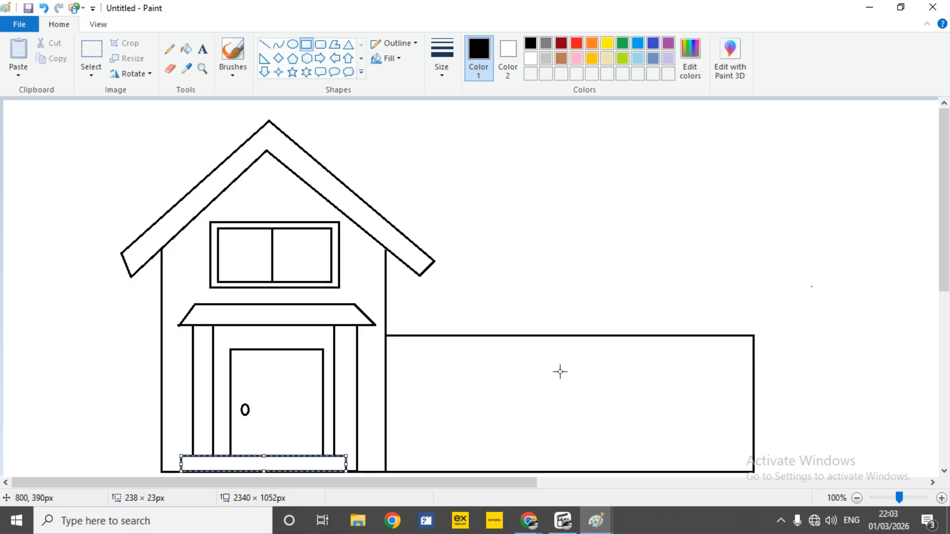
Draw a garage door of about 228 × 144 px in the wing's right half and a smaller window rectangle in its left half.
{"action": "left_click_drag", "start_coordinate": [561, 371], "coordinate": [715, 471]}
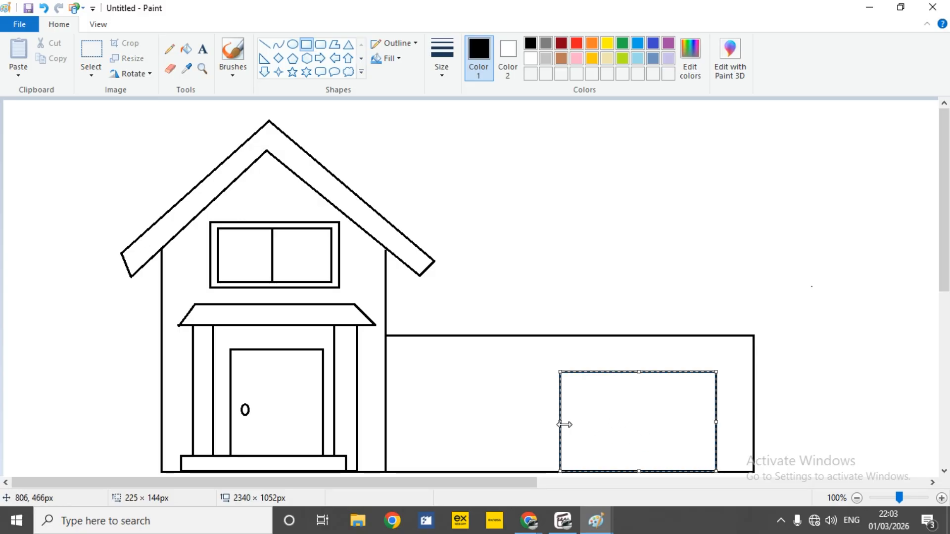
{"action": "left_click_drag", "start_coordinate": [564, 424], "coordinate": [561, 424]}
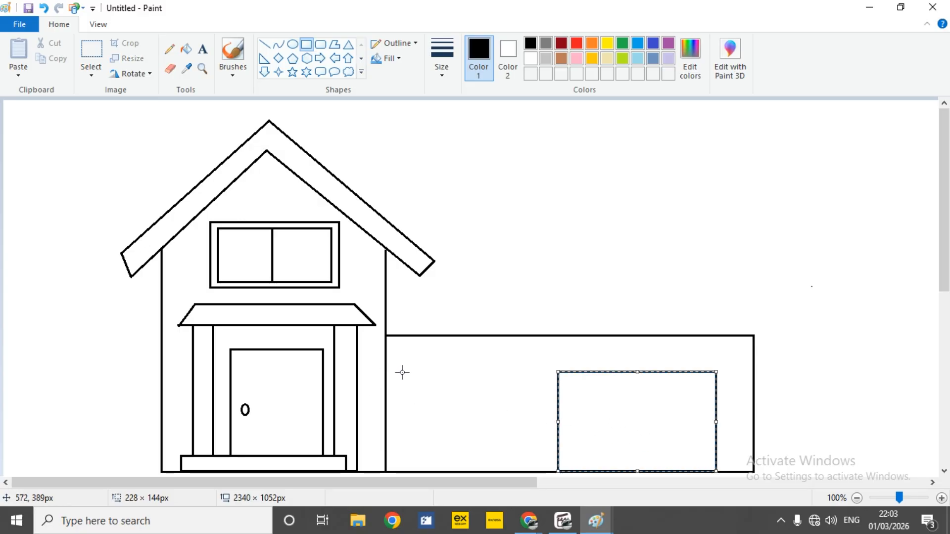
{"action": "left_click_drag", "start_coordinate": [412, 367], "coordinate": [510, 451]}
{"action": "left_click", "coordinate": [534, 355]}
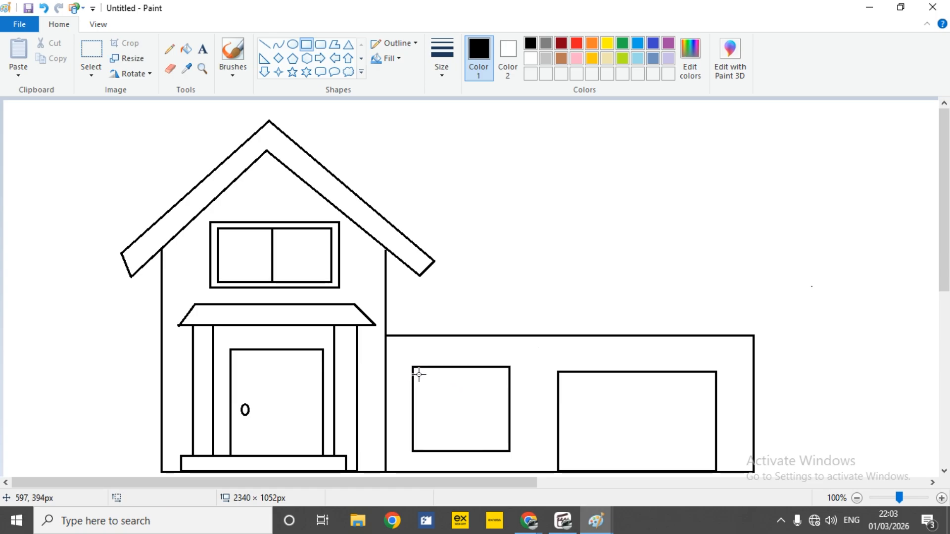
Add an inner frame of about 122 × 100 px to the wing's window and split it with a centred vertical line about 97 px long.
{"action": "left_click_drag", "start_coordinate": [418, 374], "coordinate": [503, 444]}
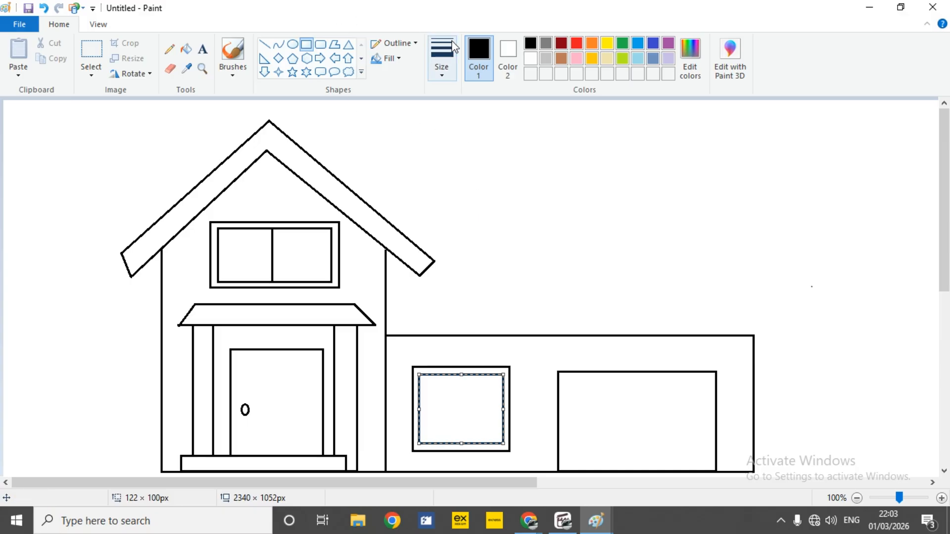
{"action": "left_click", "coordinate": [265, 44]}
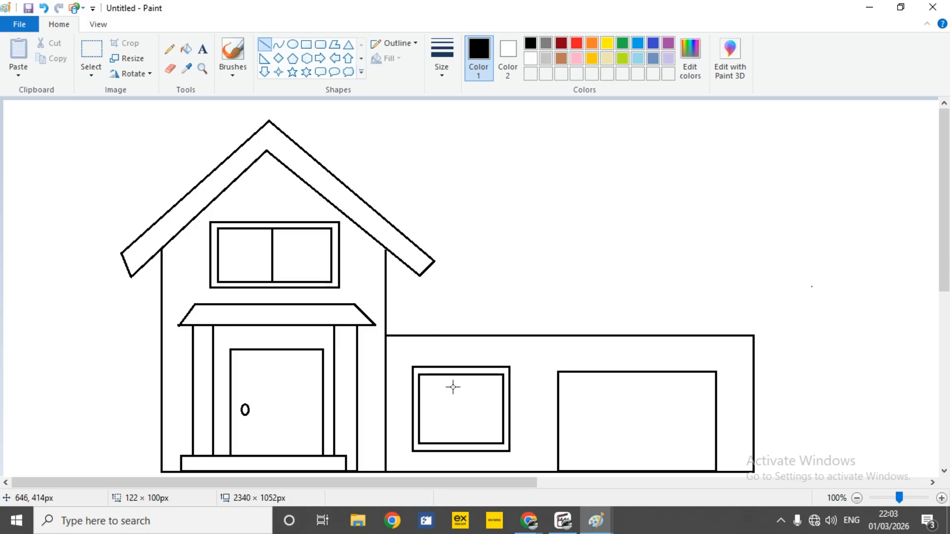
{"action": "left_click_drag", "start_coordinate": [458, 375], "coordinate": [445, 439]}
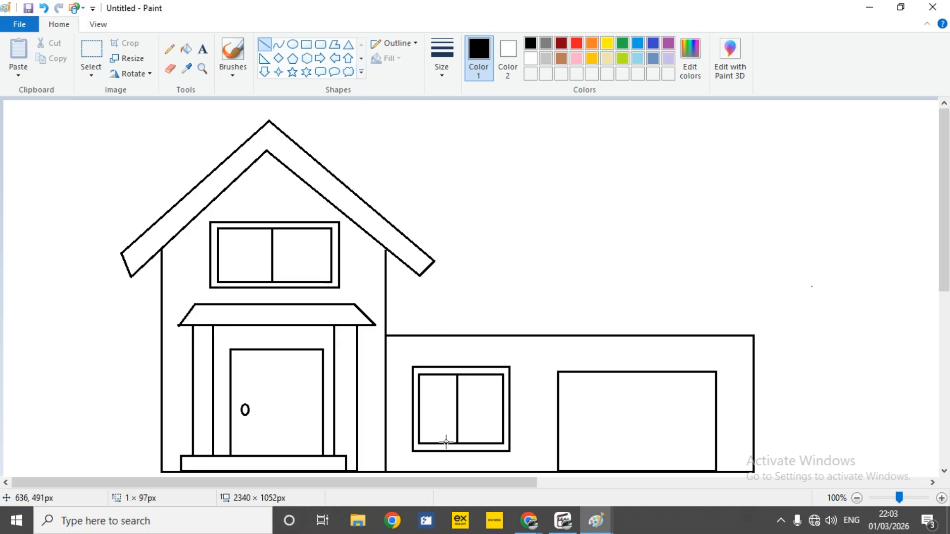
{"action": "left_click_drag", "start_coordinate": [446, 442], "coordinate": [446, 442]}
{"action": "key", "text": "Right"}
{"action": "key", "text": "Right"}
{"action": "key", "text": "Right"}
{"action": "key", "text": "Right"}
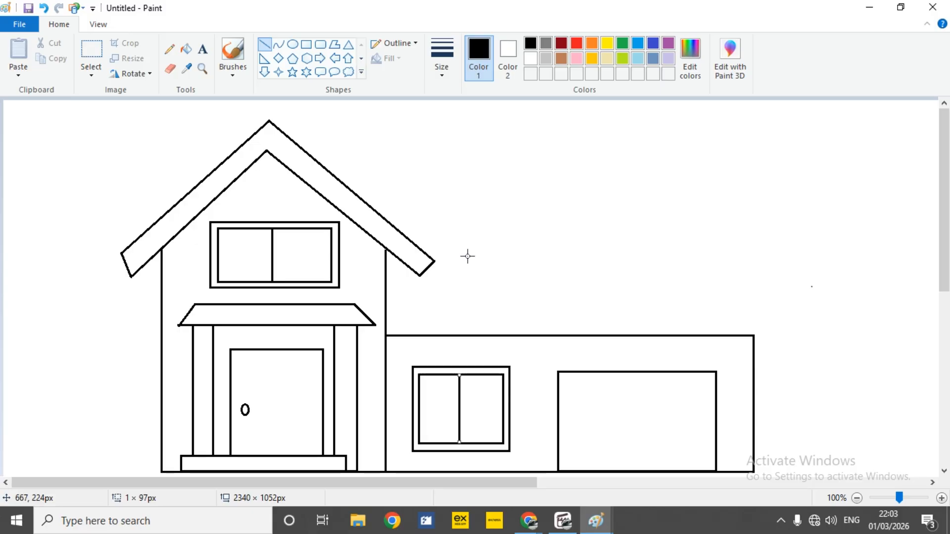
{"action": "left_click", "coordinate": [500, 272]}
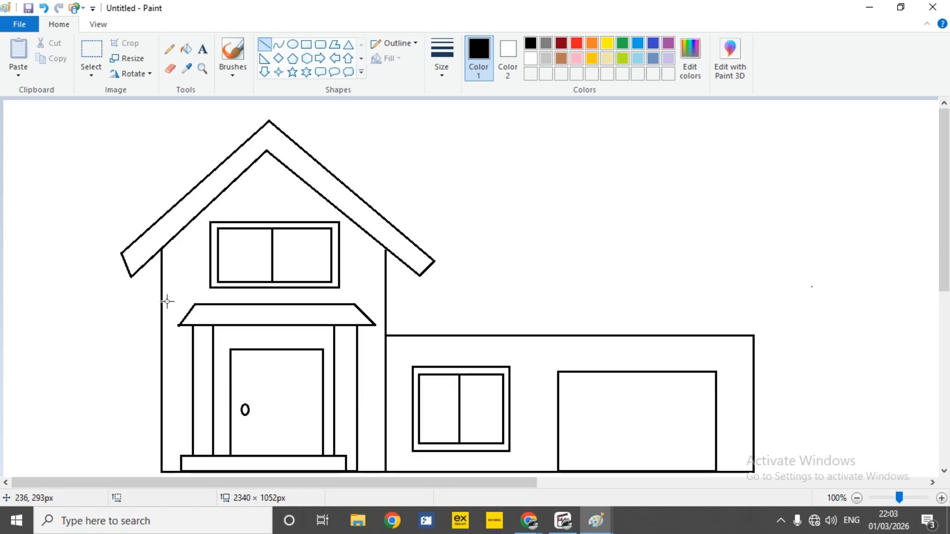
Draw a rectangle of about 194 × 175 px above the side wing, leaving a gap over the wing's top edge.
{"action": "left_click", "coordinate": [306, 44]}
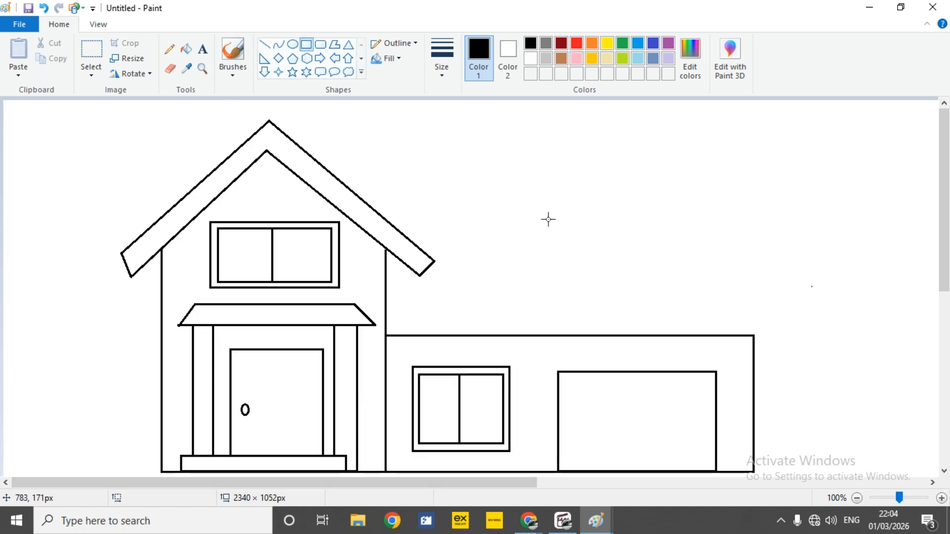
{"action": "mouse_move", "coordinate": [546, 204]}
{"action": "left_mouse_down"}
{"action": "mouse_move", "coordinate": [602, 312]}
{"action": "mouse_move", "coordinate": [680, 318]}
{"action": "left_mouse_up"}
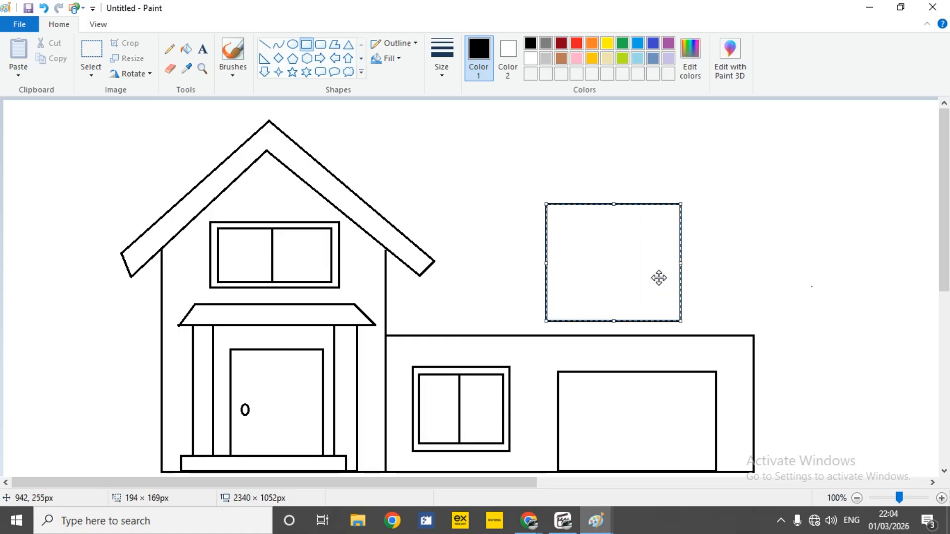
{"action": "left_click_drag", "start_coordinate": [644, 271], "coordinate": [645, 265]}
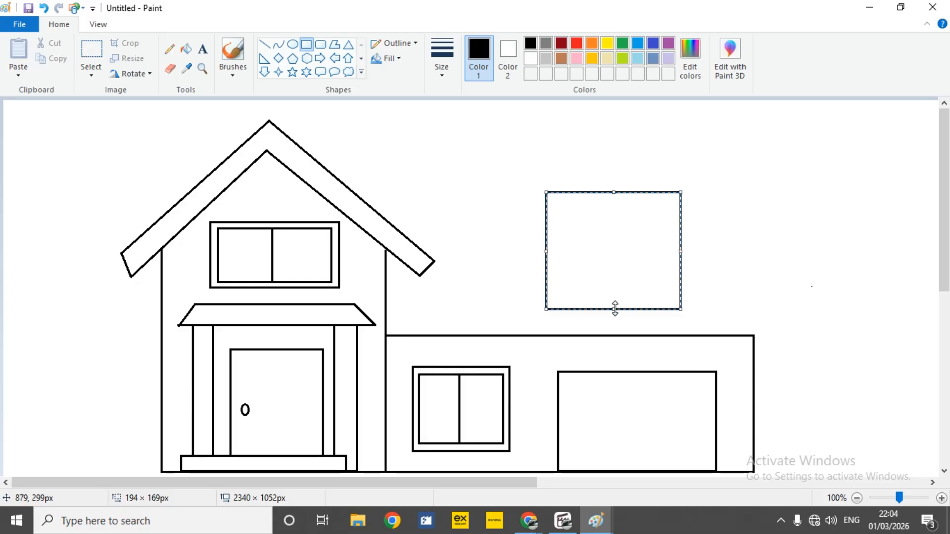
{"action": "left_click_drag", "start_coordinate": [615, 309], "coordinate": [615, 313]}
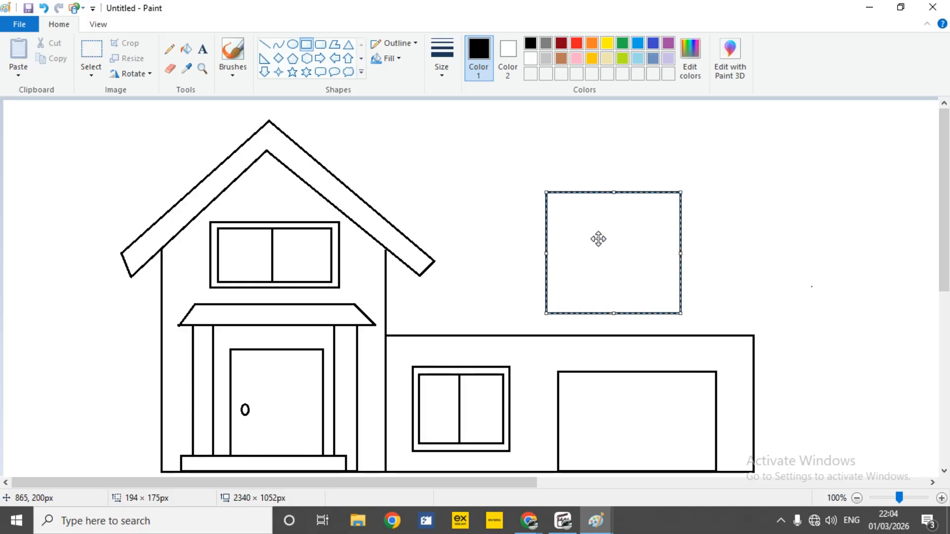
{"action": "left_click", "coordinate": [480, 191]}
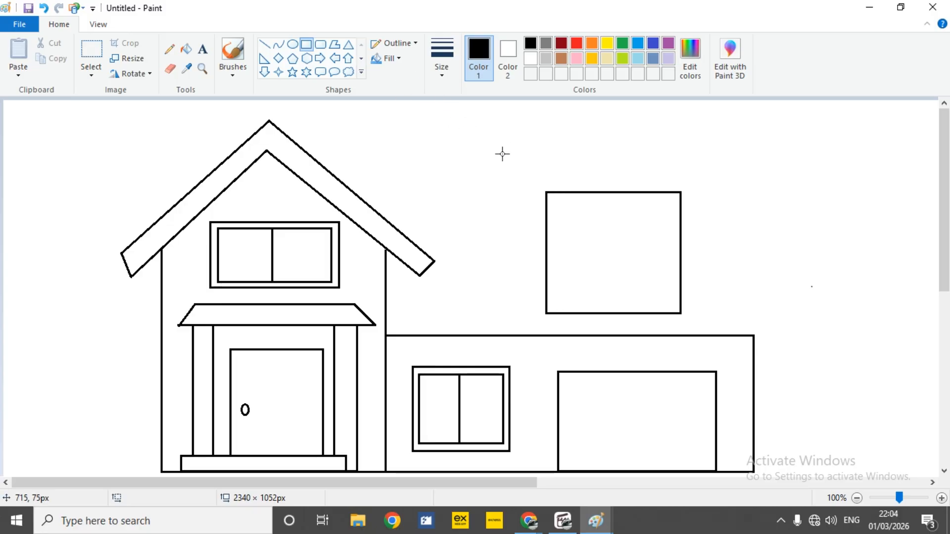
Cover the top edge of the rectangle above the wing with a white rectangle of about 222 × 23 px.
{"action": "left_click_drag", "start_coordinate": [534, 182], "coordinate": [688, 197]}
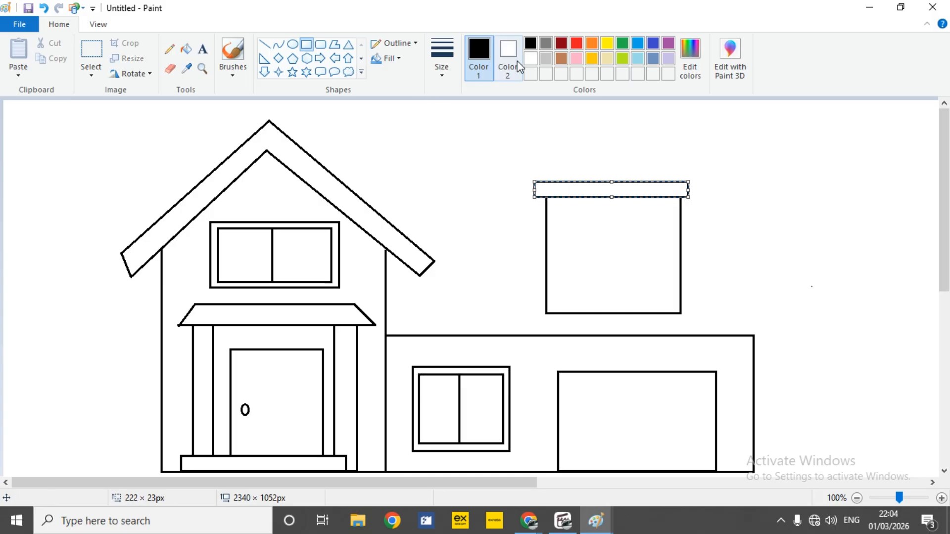
{"action": "left_click", "coordinate": [531, 58]}
{"action": "left_click", "coordinate": [487, 219]}
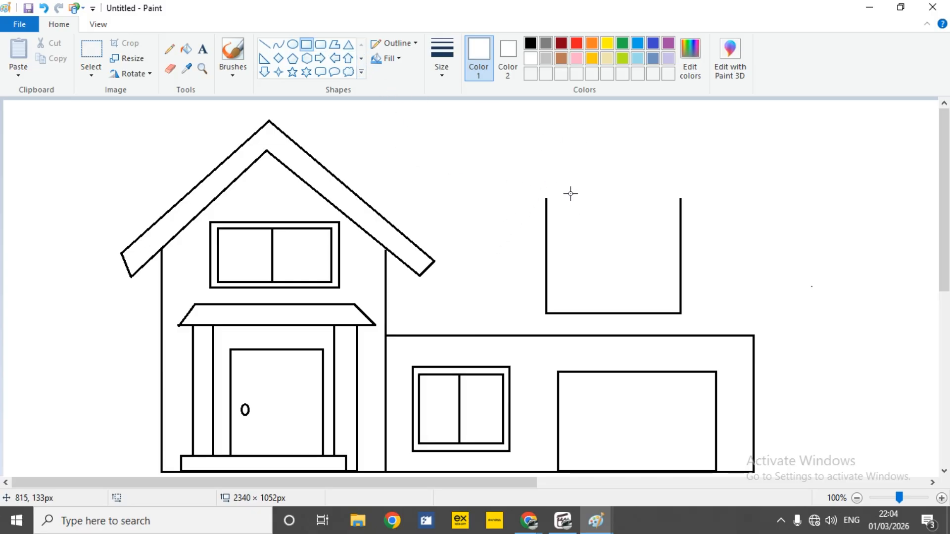
Draw a black-outlined window rectangle of about 126 × 105 px inside the open-topped block above the wing.
{"action": "left_click_drag", "start_coordinate": [570, 199], "coordinate": [658, 271]}
{"action": "left_click", "coordinate": [530, 44]}
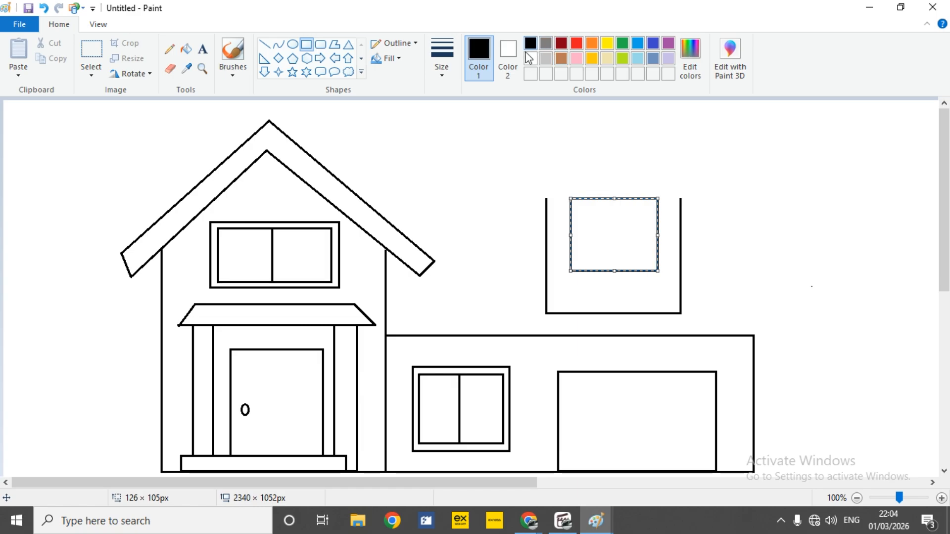
Nudge the window above the wing slightly upward and split it into four panes with lines about 103 px tall and 125 px wide.
{"action": "mouse_move", "coordinate": [607, 253]}
{"action": "left_mouse_down"}
{"action": "mouse_move", "coordinate": [605, 236]}
{"action": "mouse_move", "coordinate": [606, 250]}
{"action": "left_mouse_up"}
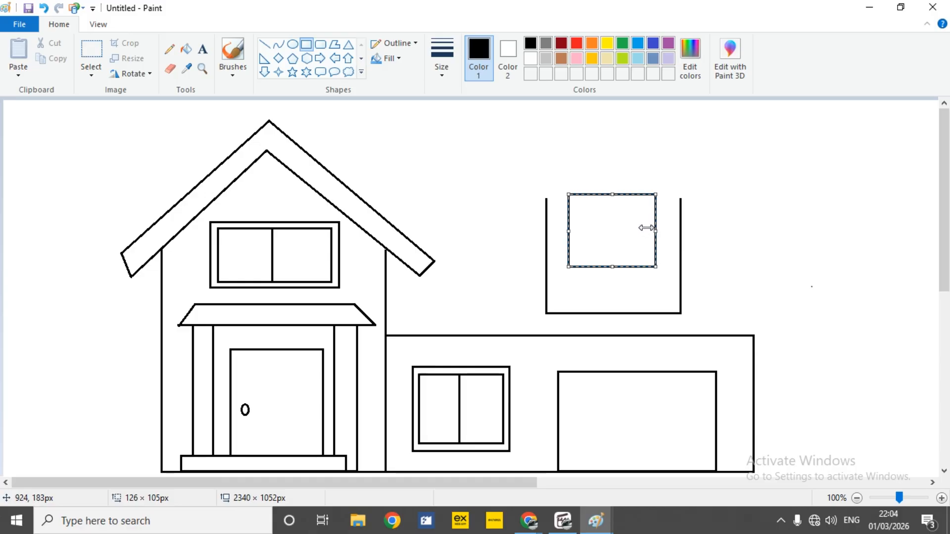
{"action": "left_click", "coordinate": [409, 167]}
{"action": "left_click", "coordinate": [265, 45]}
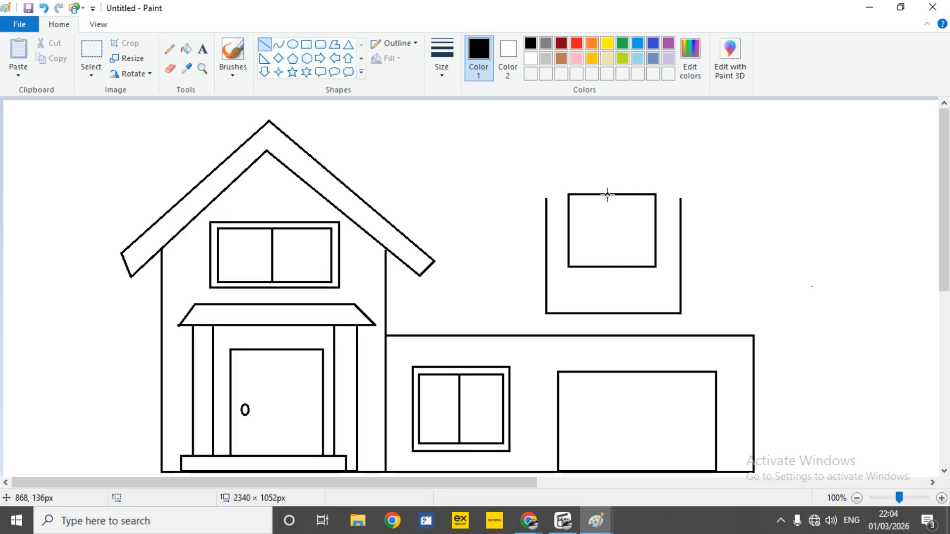
{"action": "left_click_drag", "start_coordinate": [608, 195], "coordinate": [602, 266]}
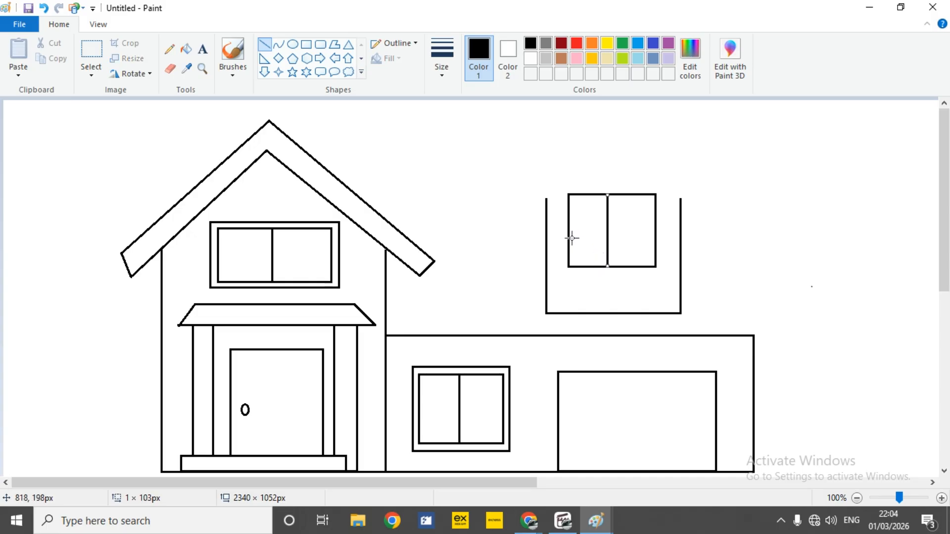
{"action": "left_click_drag", "start_coordinate": [569, 231], "coordinate": [656, 237]}
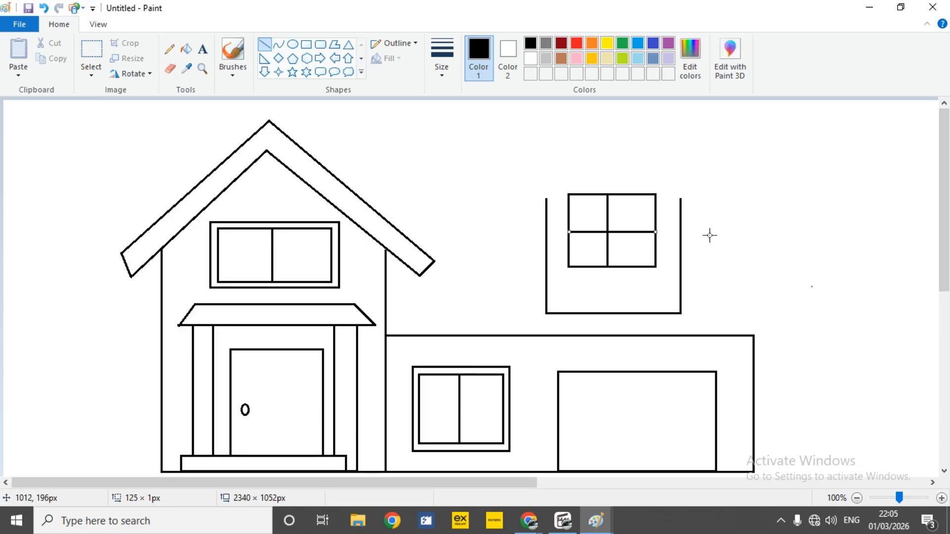
{"action": "left_click", "coordinate": [718, 198]}
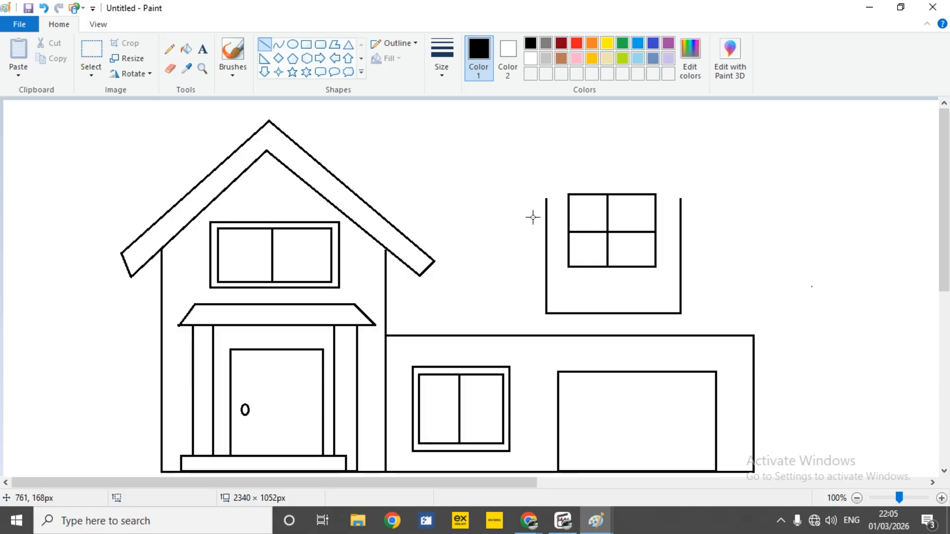
Draw two sloping lines meeting in a peak above the four-pane window, the right one spanning about 131 × 122 px, overhanging the block's sides.
{"action": "left_click_drag", "start_coordinate": [529, 217], "coordinate": [606, 130]}
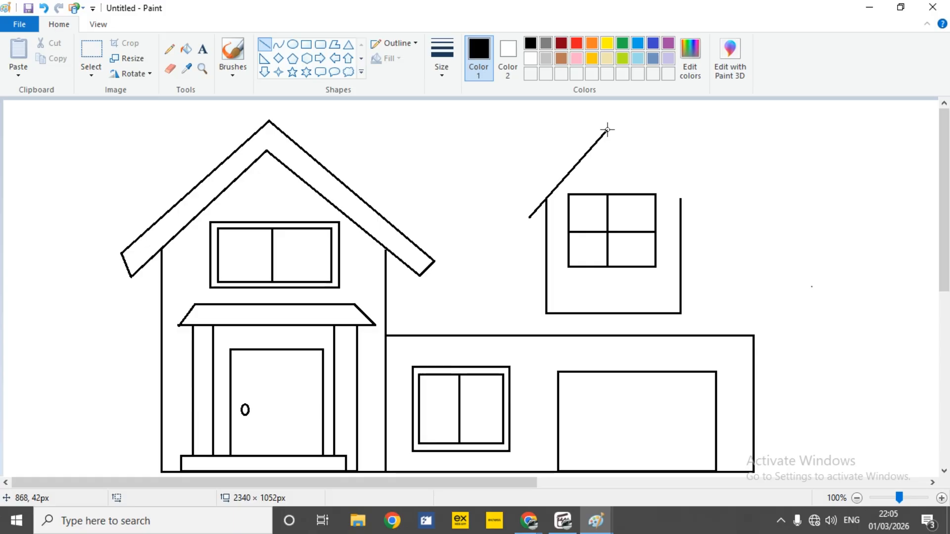
{"action": "left_click_drag", "start_coordinate": [609, 130], "coordinate": [698, 213]}
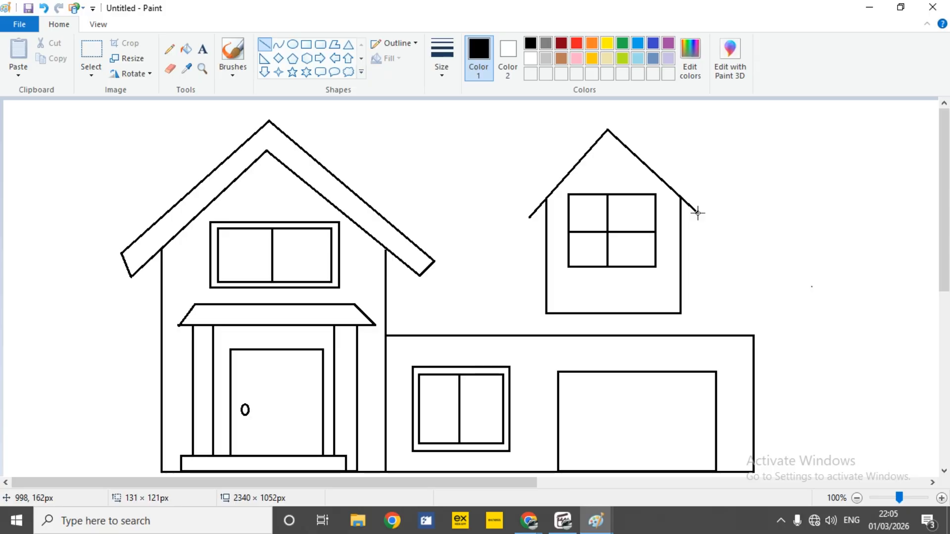
{"action": "left_click_drag", "start_coordinate": [697, 213], "coordinate": [697, 213]}
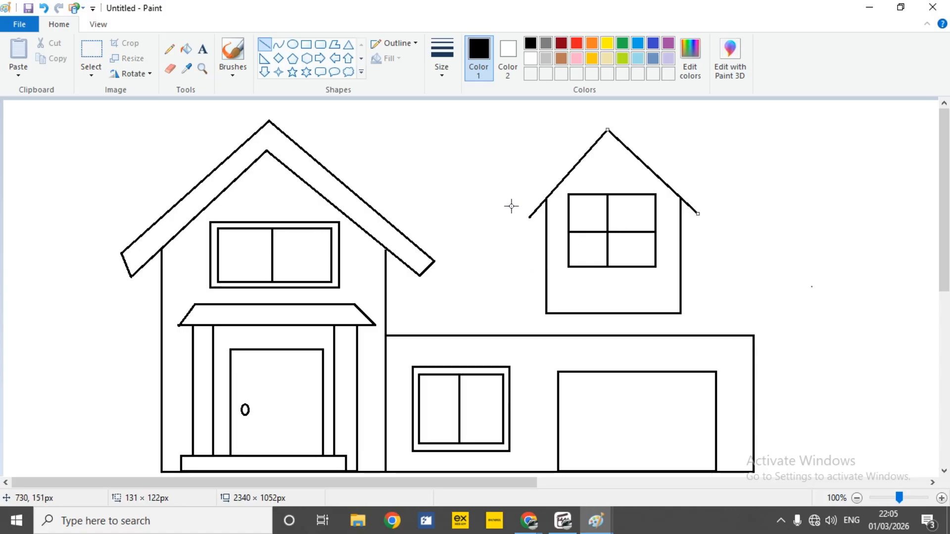
Add a parallel outer pair of roof slopes above the dormer's gable and close both eave ends with short slanted lines.
{"action": "left_click_drag", "start_coordinate": [512, 206], "coordinate": [715, 203]}
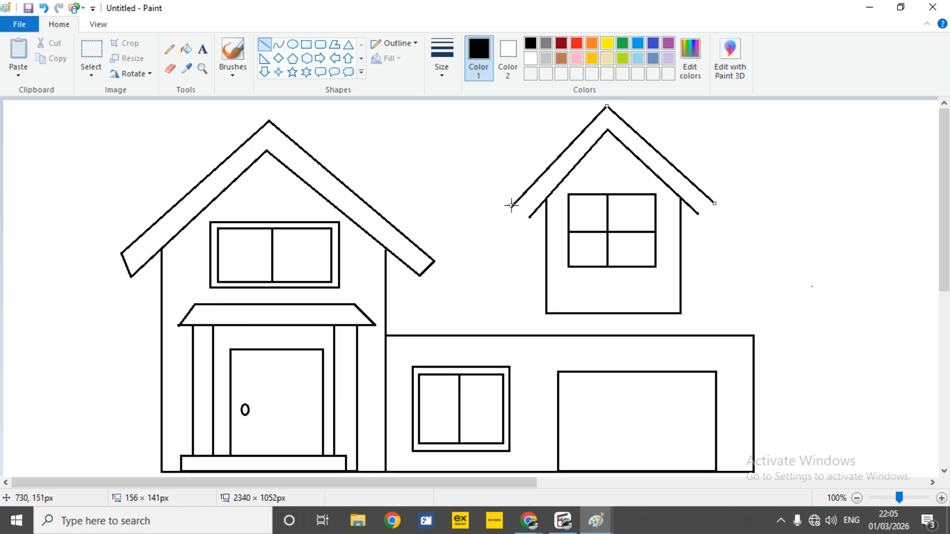
{"action": "left_click_drag", "start_coordinate": [511, 205], "coordinate": [530, 217]}
{"action": "left_click_drag", "start_coordinate": [697, 214], "coordinate": [714, 202]}
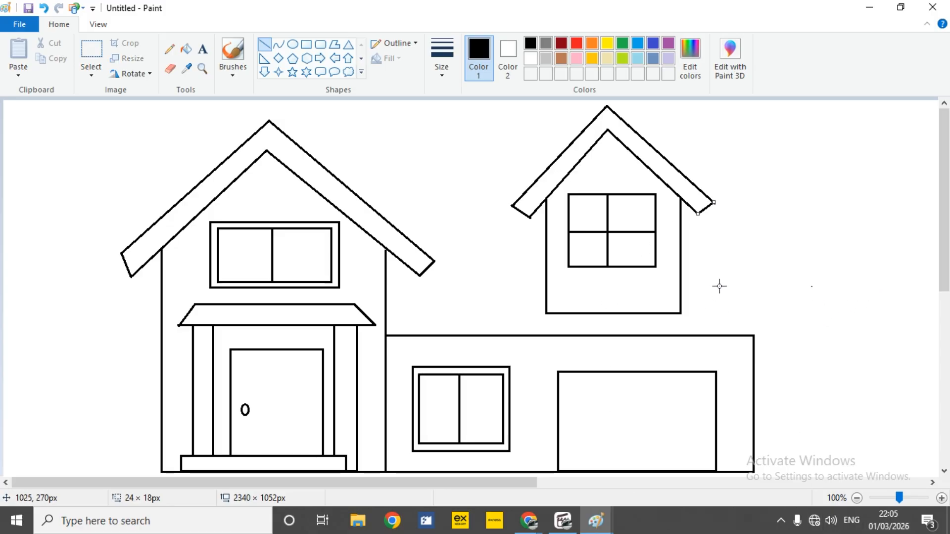
{"action": "left_click", "coordinate": [336, 177]}
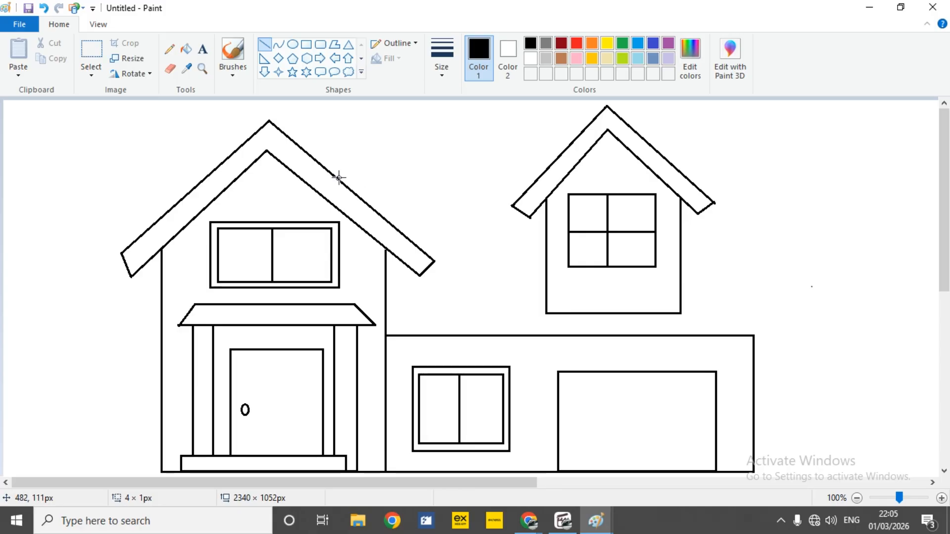
{"action": "left_click_drag", "start_coordinate": [339, 178], "coordinate": [538, 173]}
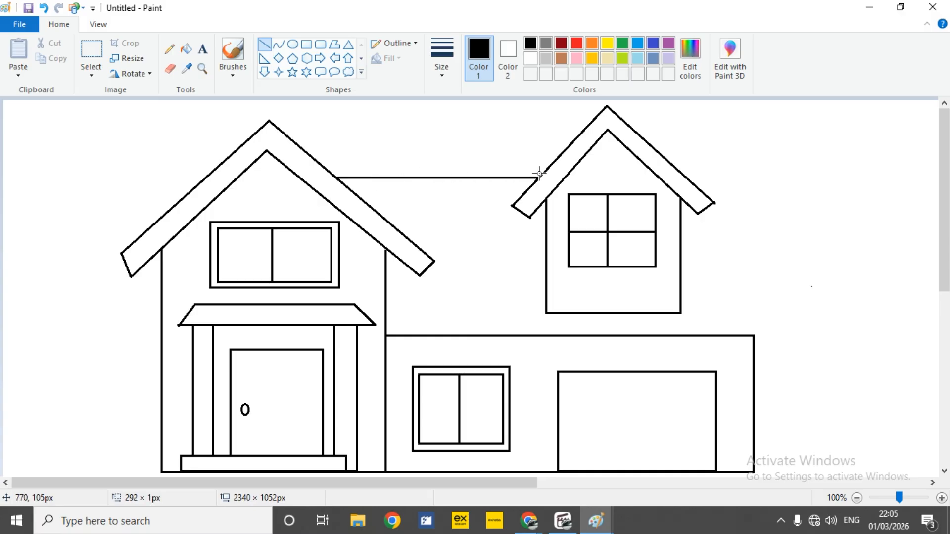
{"action": "left_click_drag", "start_coordinate": [539, 174], "coordinate": [539, 174]}
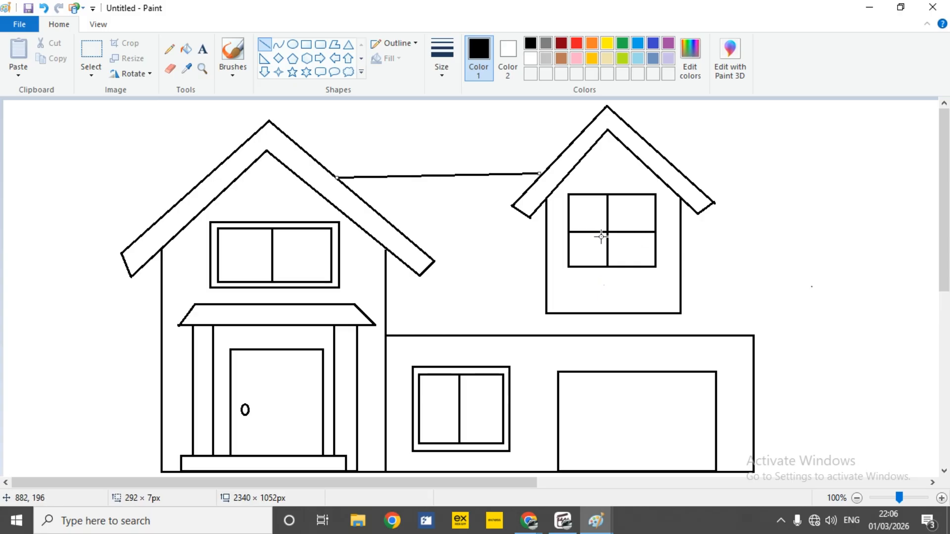
{"action": "left_click", "coordinate": [44, 8]}
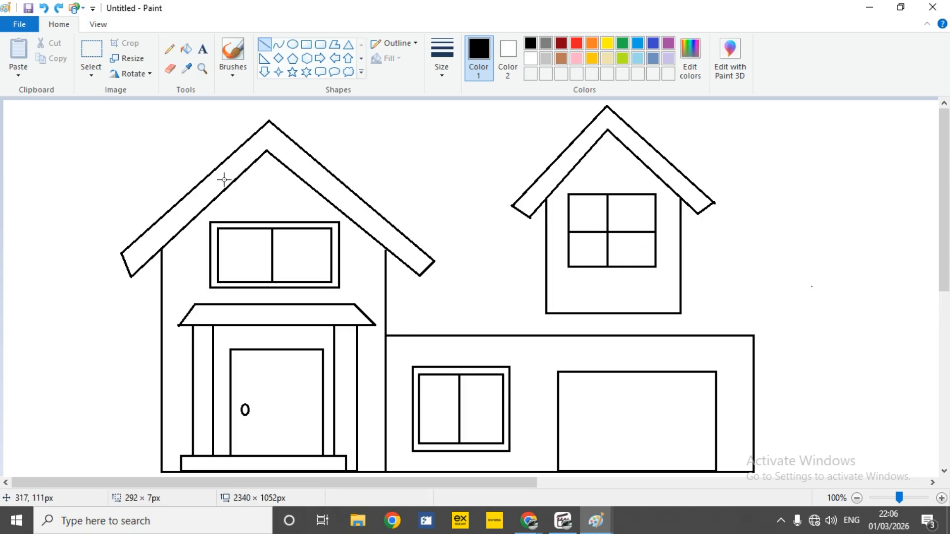
Draw a horizontal ridge line about 308 px long between the two gables and continue it about 93 px beyond the dormer.
{"action": "left_click", "coordinate": [329, 171]}
{"action": "left_click_drag", "start_coordinate": [329, 171], "coordinate": [542, 182]}
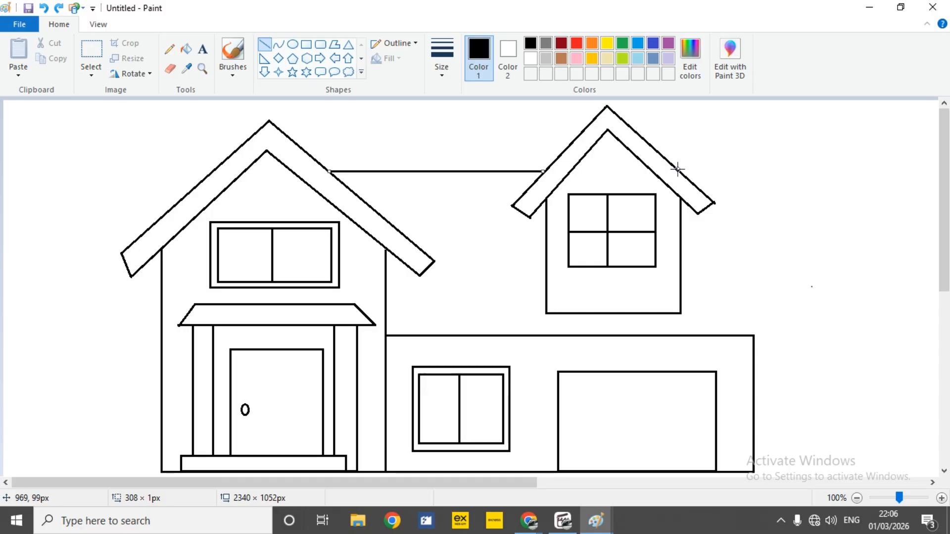
{"action": "mouse_move", "coordinate": [677, 169]}
{"action": "left_mouse_down"}
{"action": "mouse_move", "coordinate": [749, 173]}
{"action": "mouse_move", "coordinate": [741, 175]}
{"action": "left_mouse_up"}
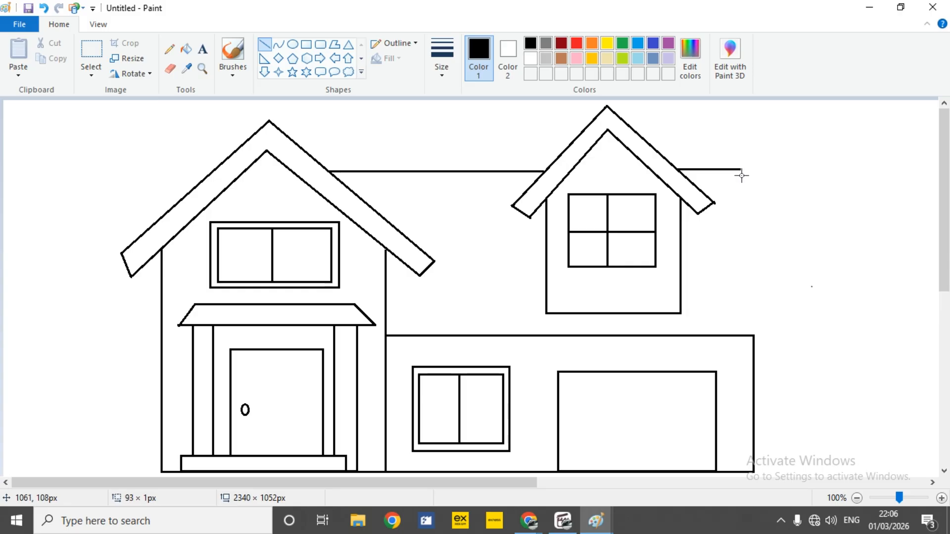
{"action": "left_click_drag", "start_coordinate": [741, 175], "coordinate": [741, 175]}
Extend the wing's top edge outward by a horizontal line about 132 px long and join its end to the ridge with a sloping line.
{"action": "left_click_drag", "start_coordinate": [753, 336], "coordinate": [840, 325]}
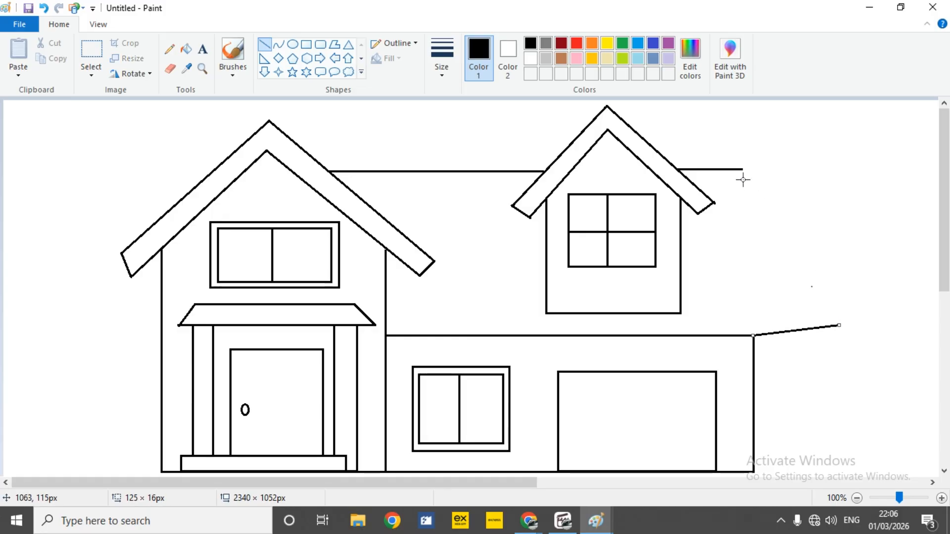
{"action": "key", "text": "ctrl+z"}
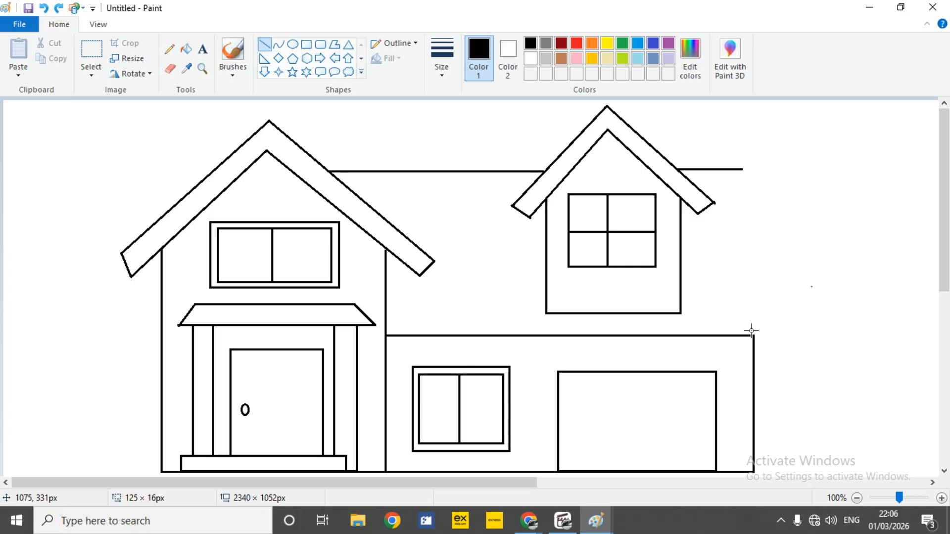
{"action": "left_click_drag", "start_coordinate": [753, 335], "coordinate": [845, 334]}
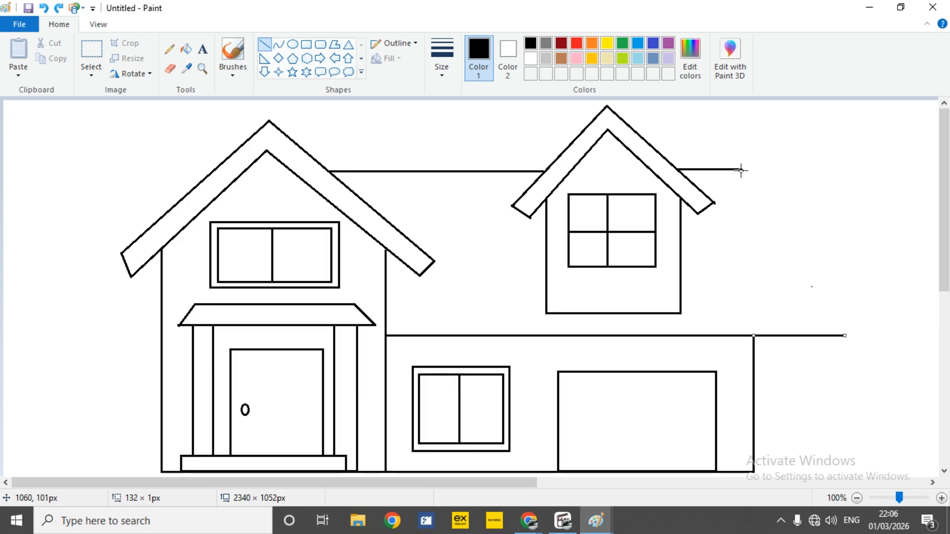
{"action": "mouse_move", "coordinate": [742, 169]}
{"action": "left_mouse_down"}
{"action": "mouse_move", "coordinate": [850, 298]}
{"action": "mouse_move", "coordinate": [848, 336]}
{"action": "left_mouse_up"}
{"action": "left_click", "coordinate": [909, 275]}
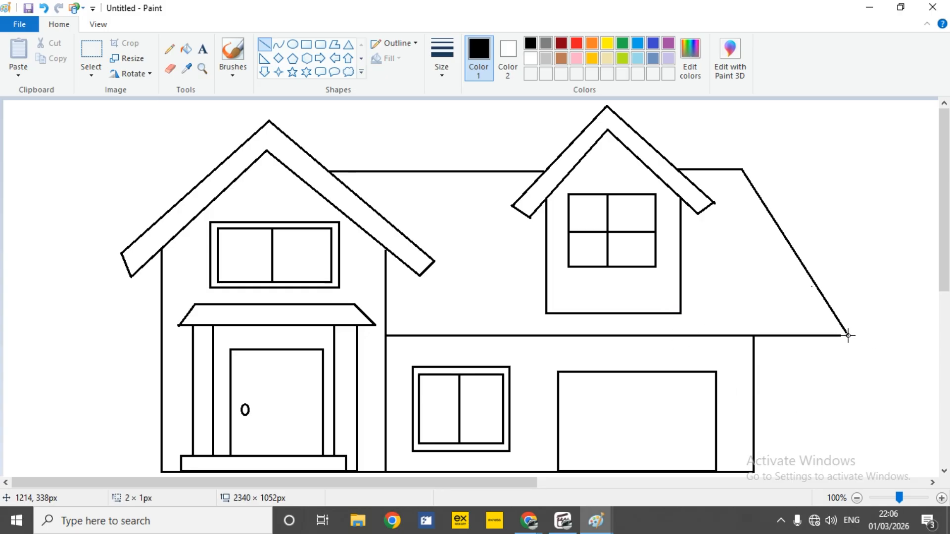
{"action": "left_click", "coordinate": [865, 317]}
Draw a chimney on the ridge from a rectangle of about 47 × 32 px topped by a wider cap of about 72 × 23 px.
{"action": "left_click", "coordinate": [306, 43]}
{"action": "left_click_drag", "start_coordinate": [393, 149], "coordinate": [425, 171]}
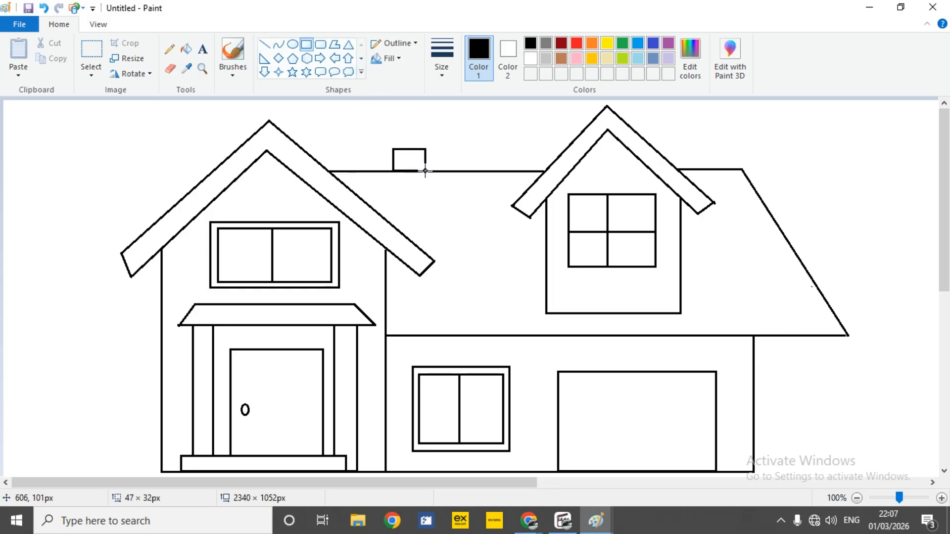
{"action": "left_click", "coordinate": [377, 128]}
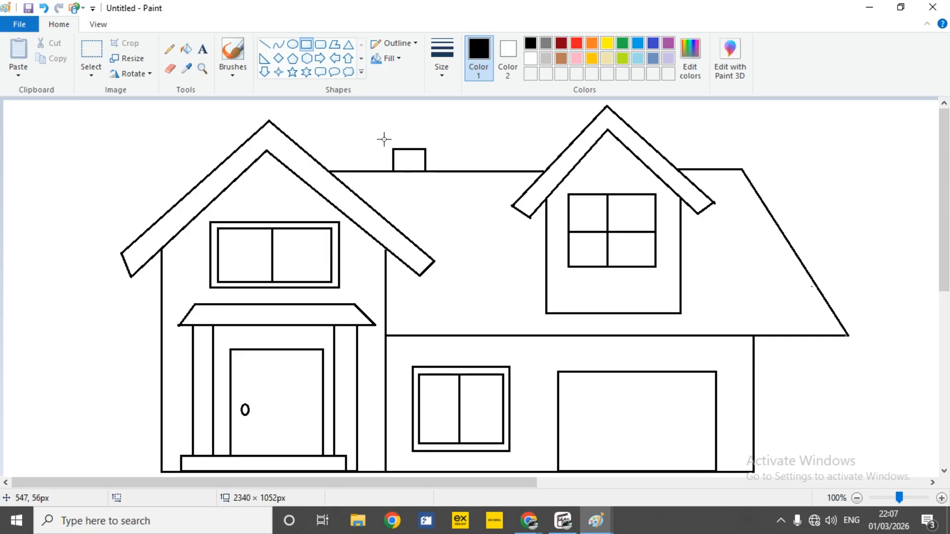
{"action": "left_click_drag", "start_coordinate": [384, 139], "coordinate": [409, 136]}
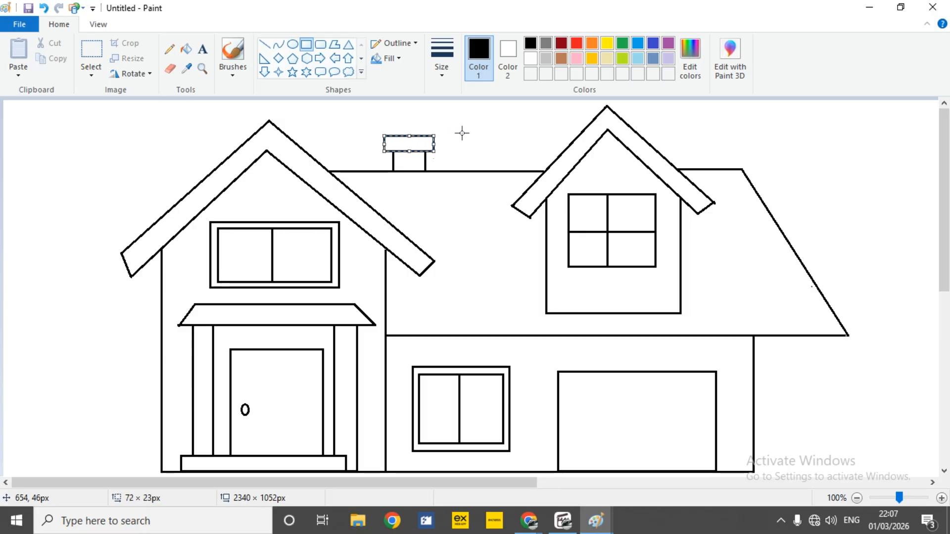
{"action": "left_click", "coordinate": [479, 135]}
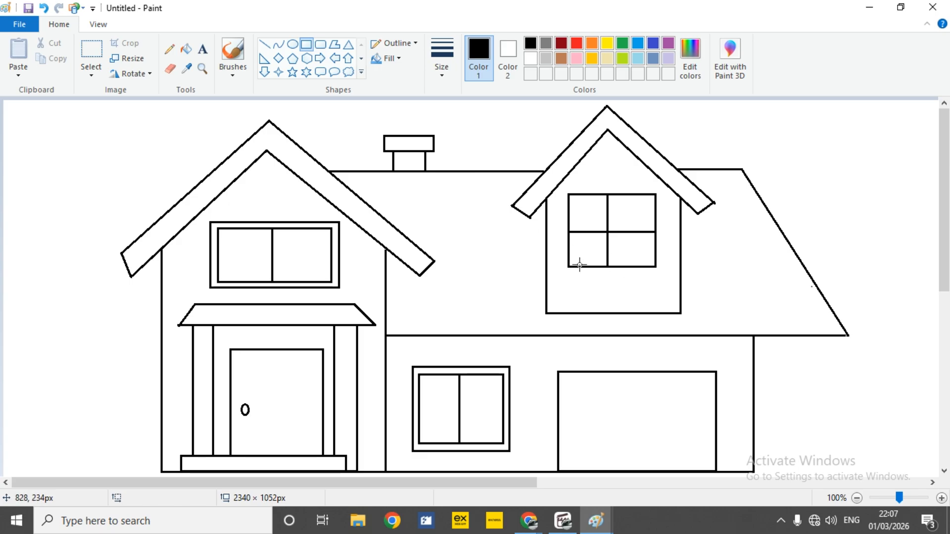
Fill the main gable roof, the dormer's gable roof and the porch roof with dark red.
{"action": "left_click", "coordinate": [187, 50]}
{"action": "left_click", "coordinate": [561, 43]}
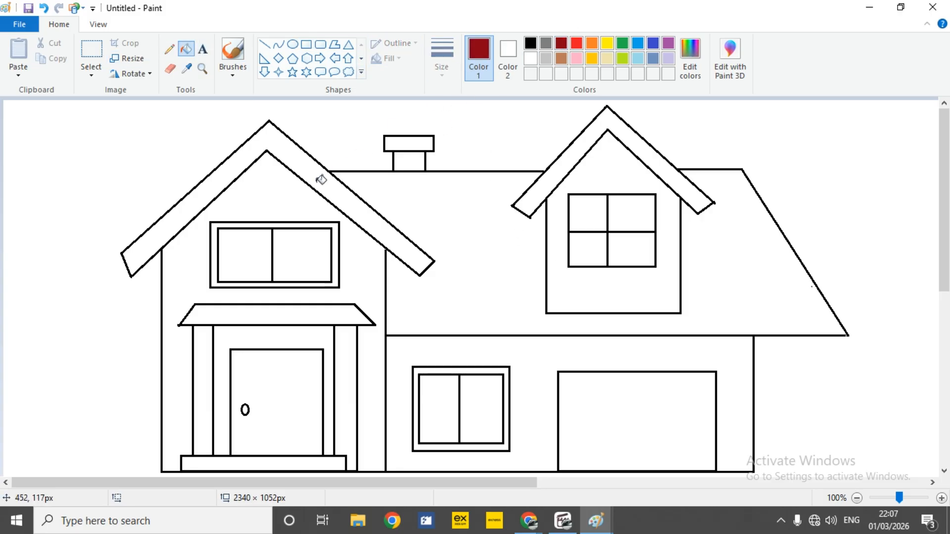
{"action": "left_click", "coordinate": [322, 175]}
{"action": "left_click", "coordinate": [568, 156]}
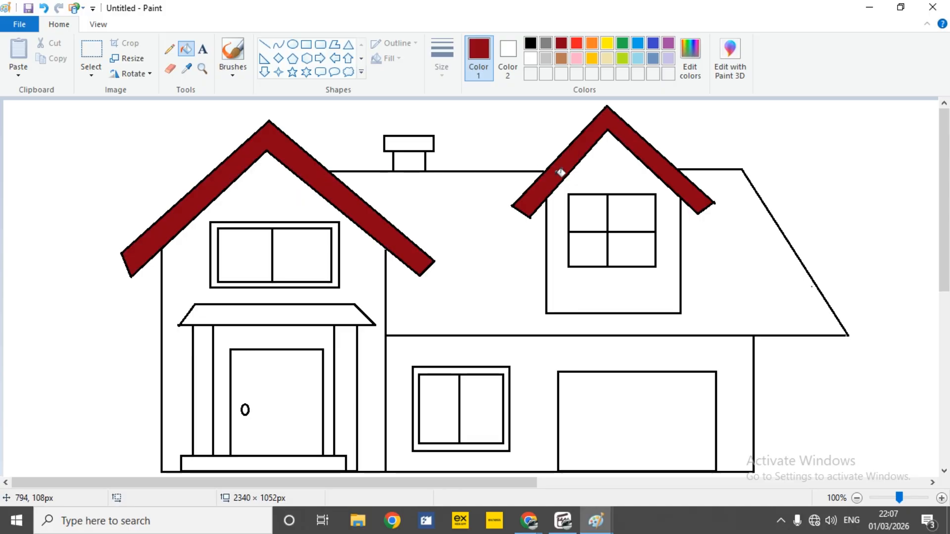
{"action": "left_click", "coordinate": [323, 315]}
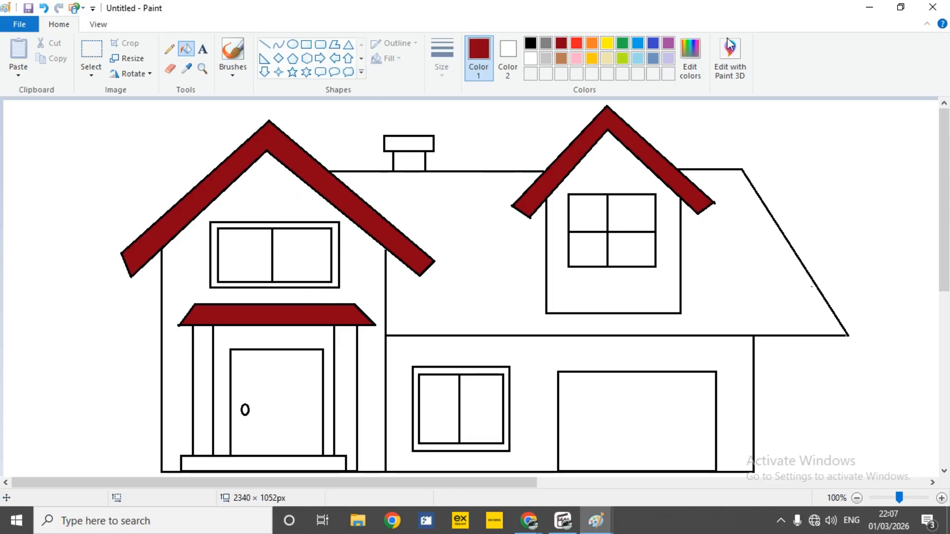
Fill the wing's large roof, the wing's wall and the main house wall with blue-gray.
{"action": "left_click", "coordinate": [653, 59]}
{"action": "left_click", "coordinate": [739, 267]}
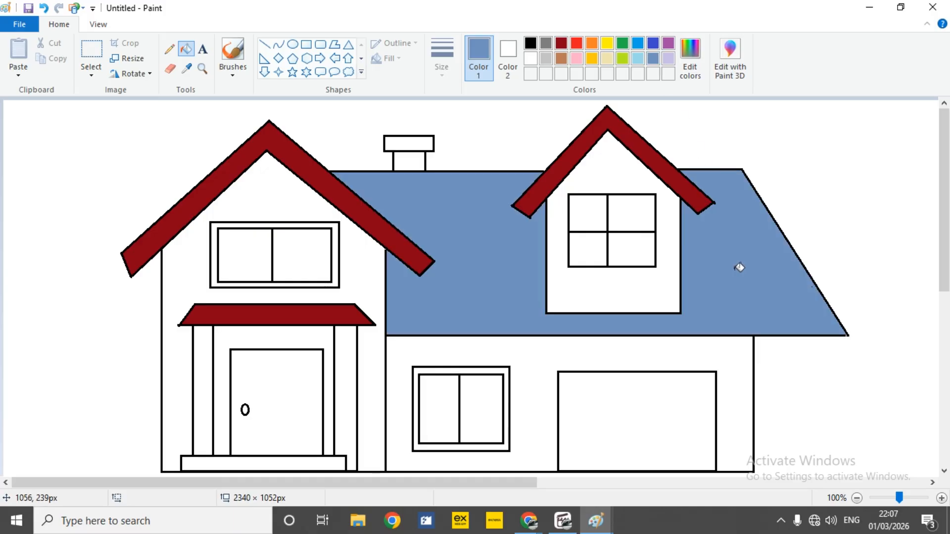
{"action": "left_click", "coordinate": [735, 382]}
{"action": "left_click", "coordinate": [374, 273]}
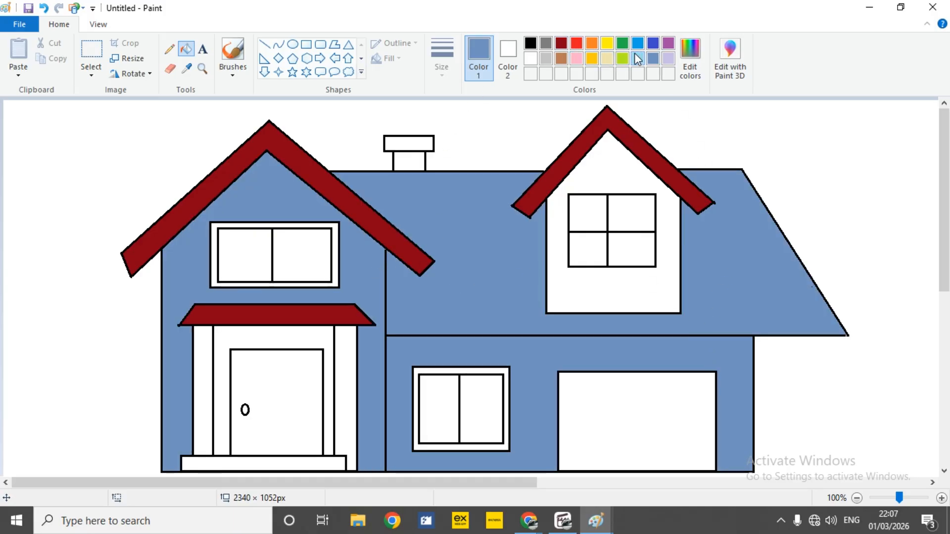
Refill the wing's large roof with gold and fill the dormer's wall around its window with blue-gray.
{"action": "left_click", "coordinate": [592, 59]}
{"action": "left_click", "coordinate": [753, 254]}
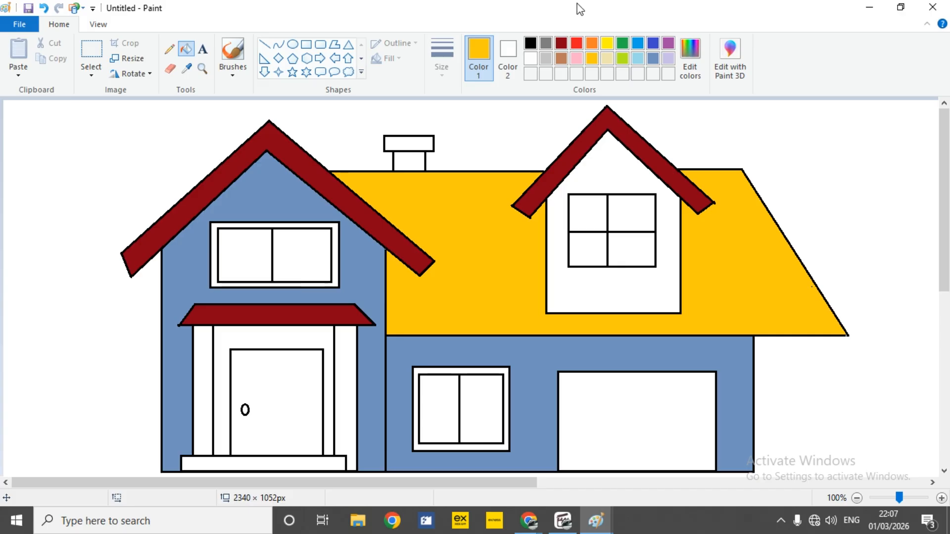
{"action": "left_click", "coordinate": [653, 58]}
{"action": "left_click", "coordinate": [613, 153]}
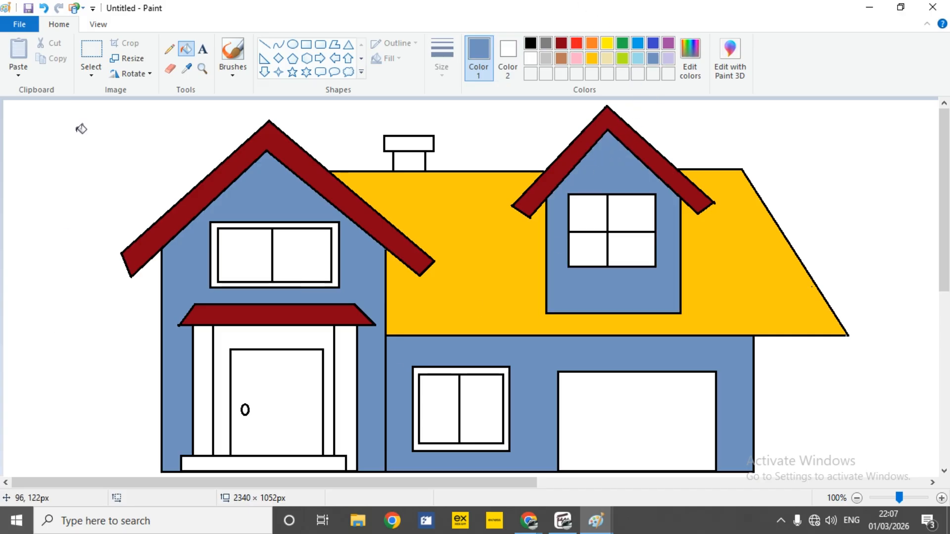
Fill both chimney parts with dark gray and the wall surrounding the front door with lime.
{"action": "left_click", "coordinate": [546, 43]}
{"action": "left_click", "coordinate": [408, 144]}
{"action": "left_click", "coordinate": [409, 163]}
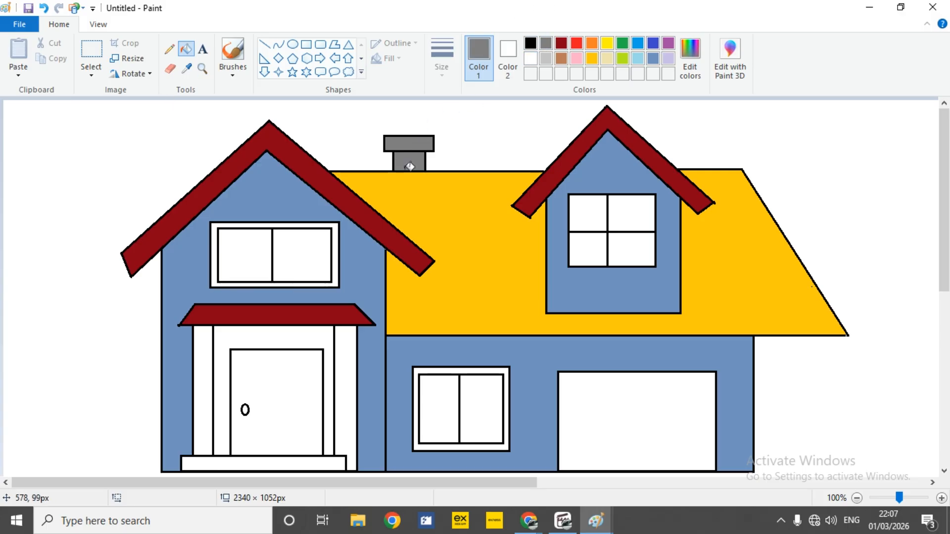
{"action": "left_click", "coordinate": [622, 56]}
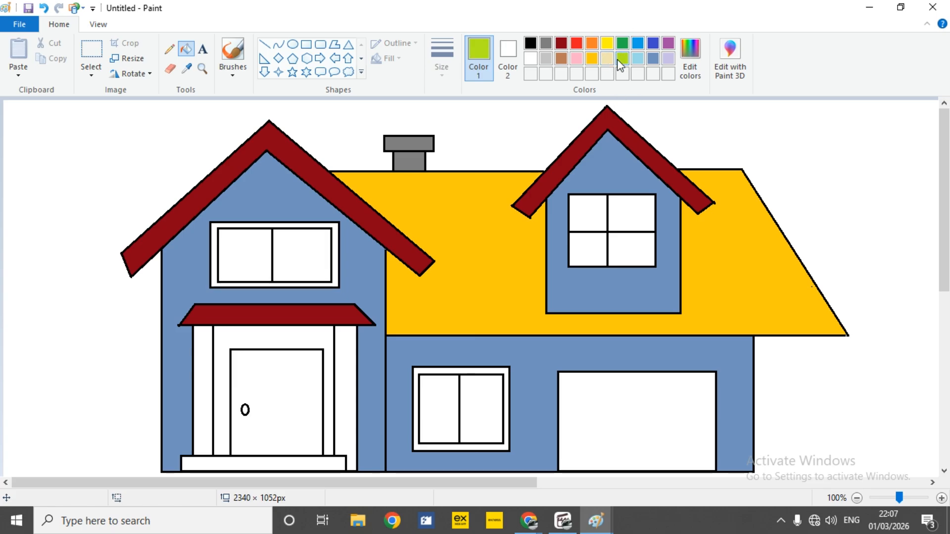
{"action": "left_click", "coordinate": [314, 334]}
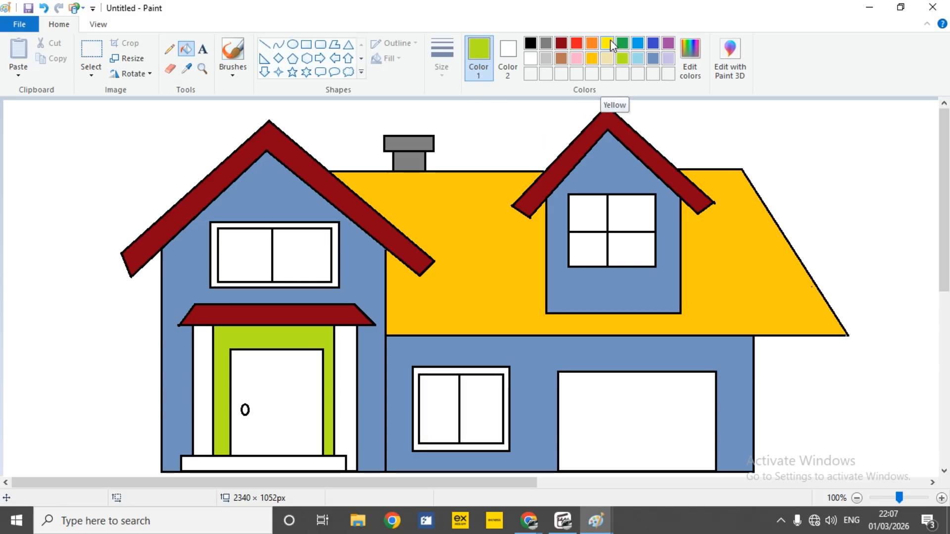
Darken the lime to an olive green with luminance about 80 and fill both entrance pillars and the main house and wing window frames.
{"action": "left_click", "coordinate": [693, 53]}
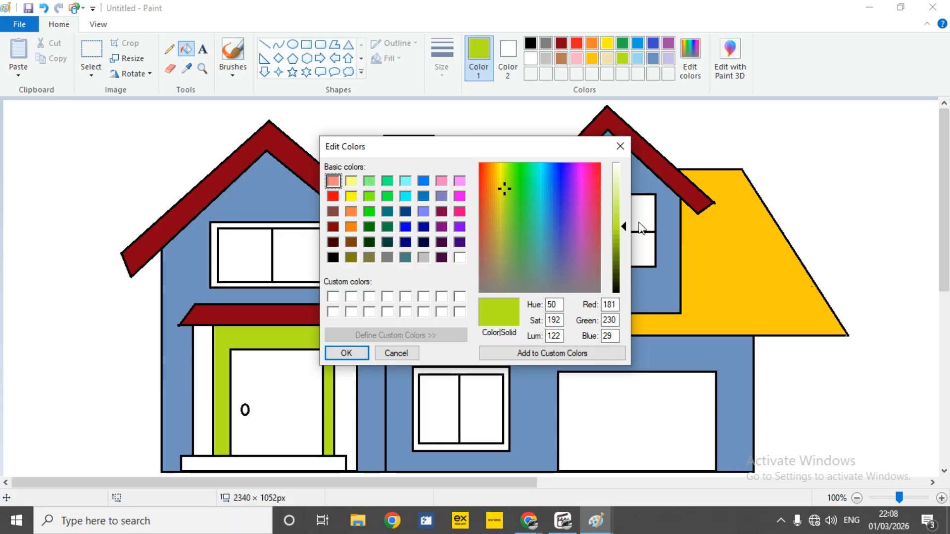
{"action": "left_click_drag", "start_coordinate": [622, 228], "coordinate": [622, 254]}
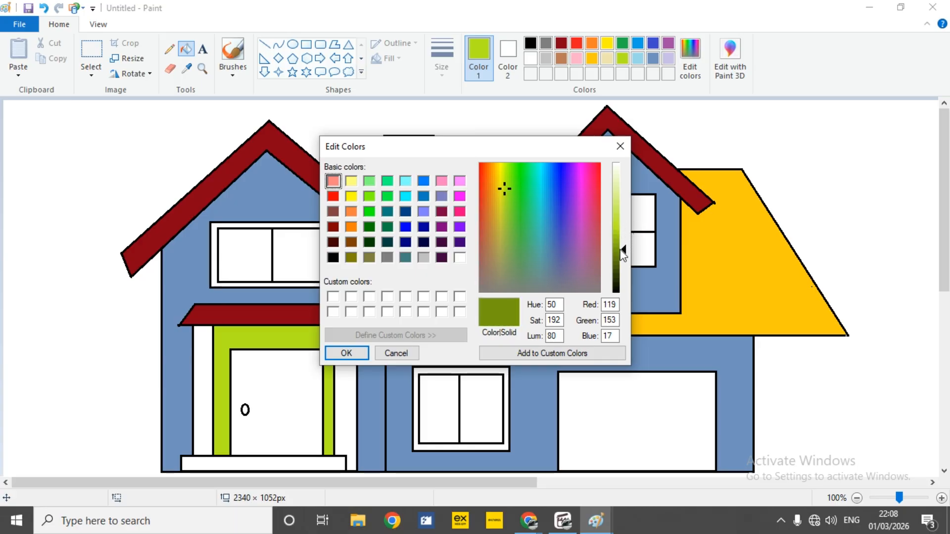
{"action": "left_click", "coordinate": [341, 355]}
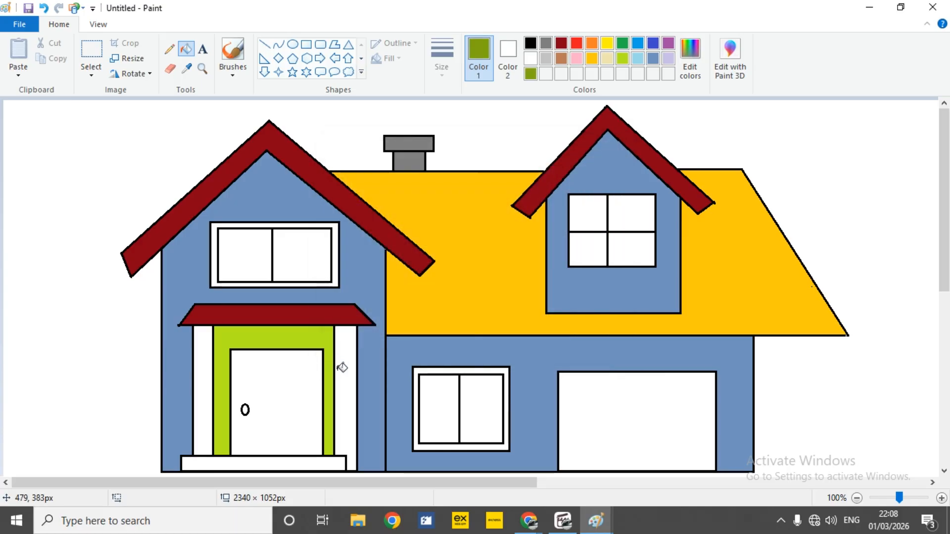
{"action": "left_click", "coordinate": [341, 368]}
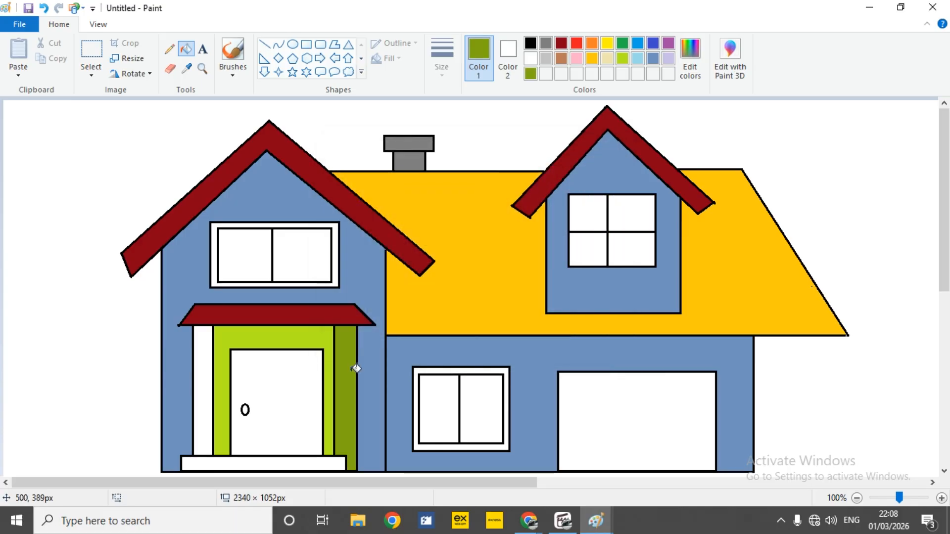
{"action": "left_click", "coordinate": [213, 345]}
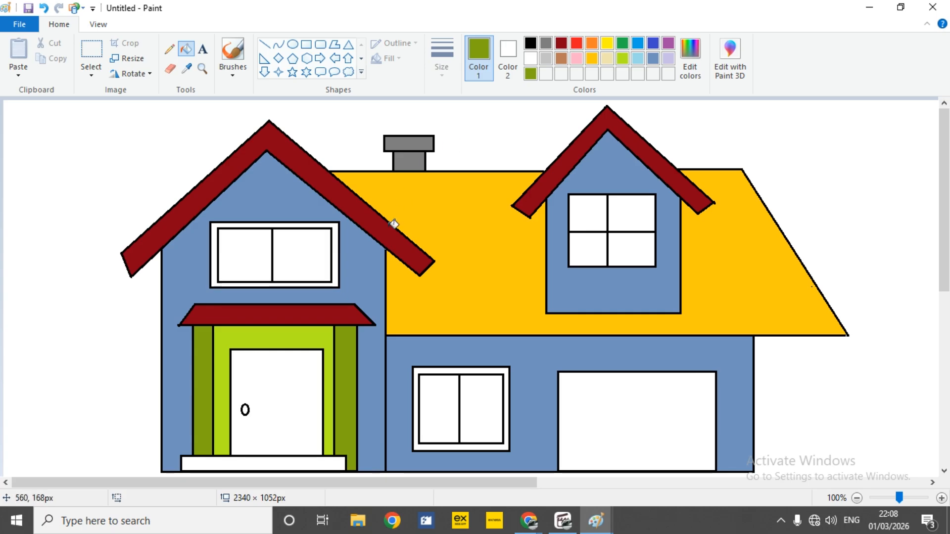
{"action": "left_click", "coordinate": [338, 266]}
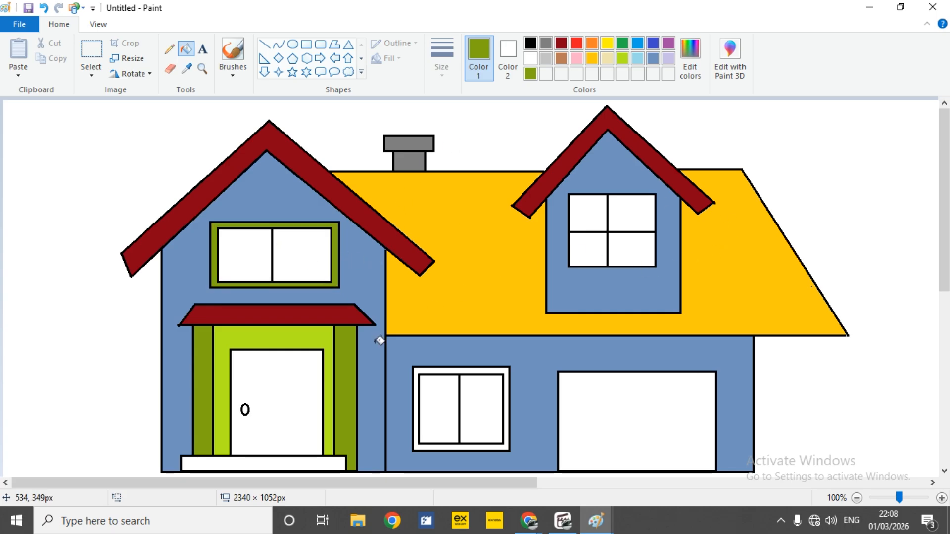
{"action": "left_click", "coordinate": [480, 368]}
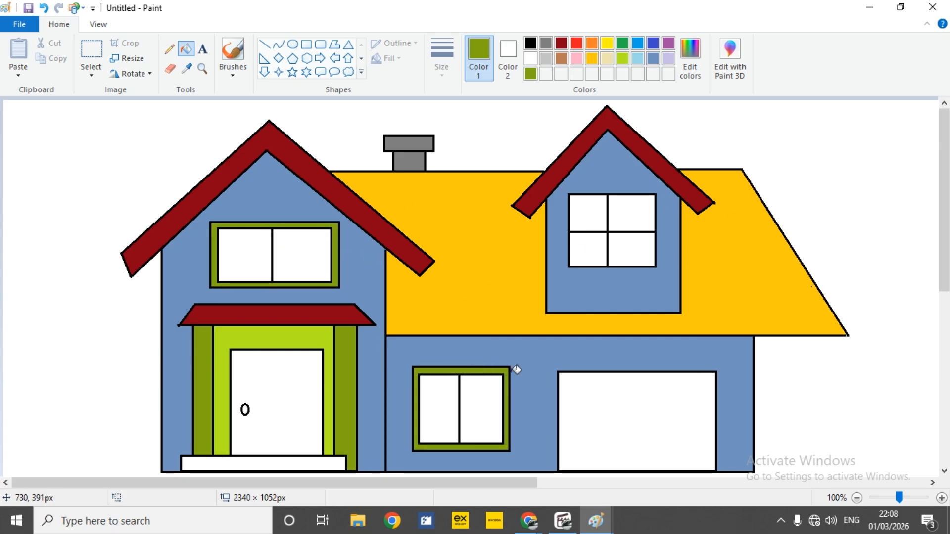
Fill the upper-left and lower-right panes of the dormer window with light blue.
{"action": "left_click", "coordinate": [640, 58]}
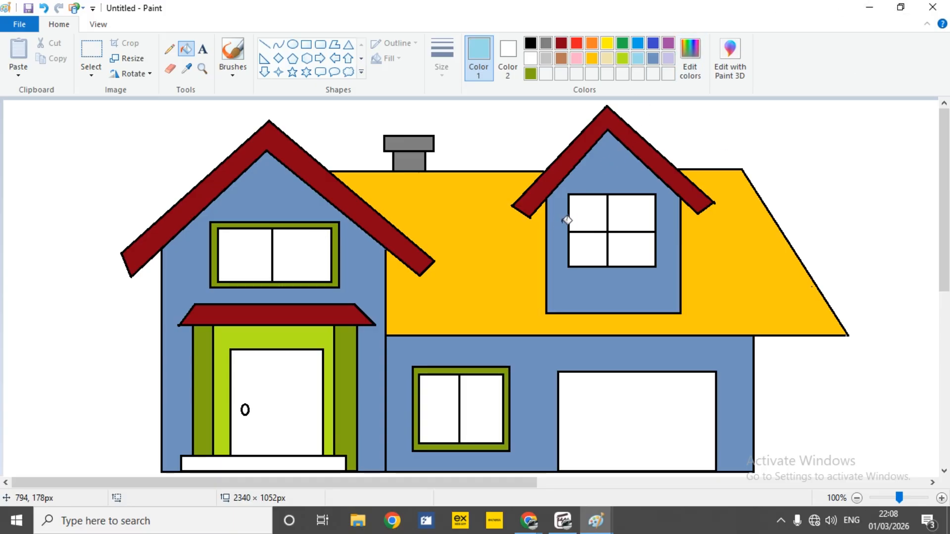
{"action": "left_click", "coordinate": [600, 214]}
{"action": "left_click", "coordinate": [640, 253]}
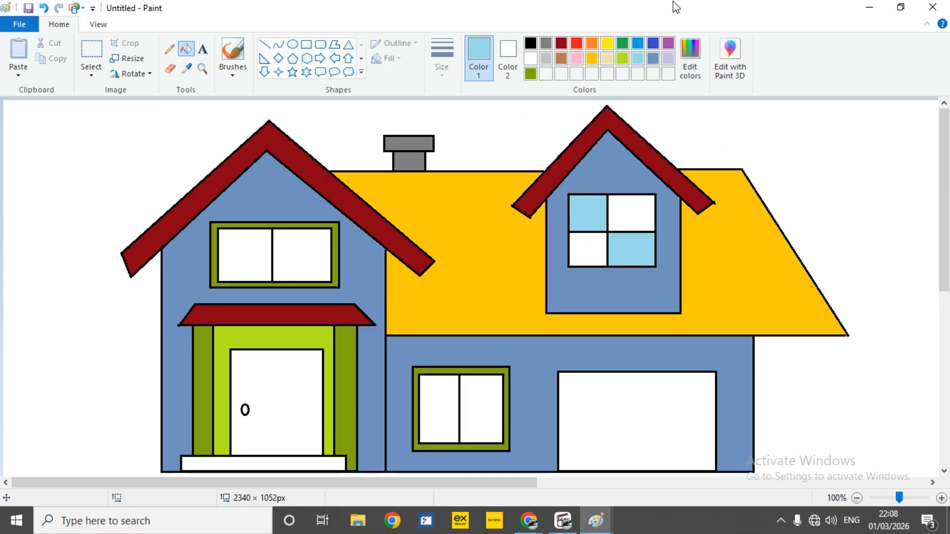